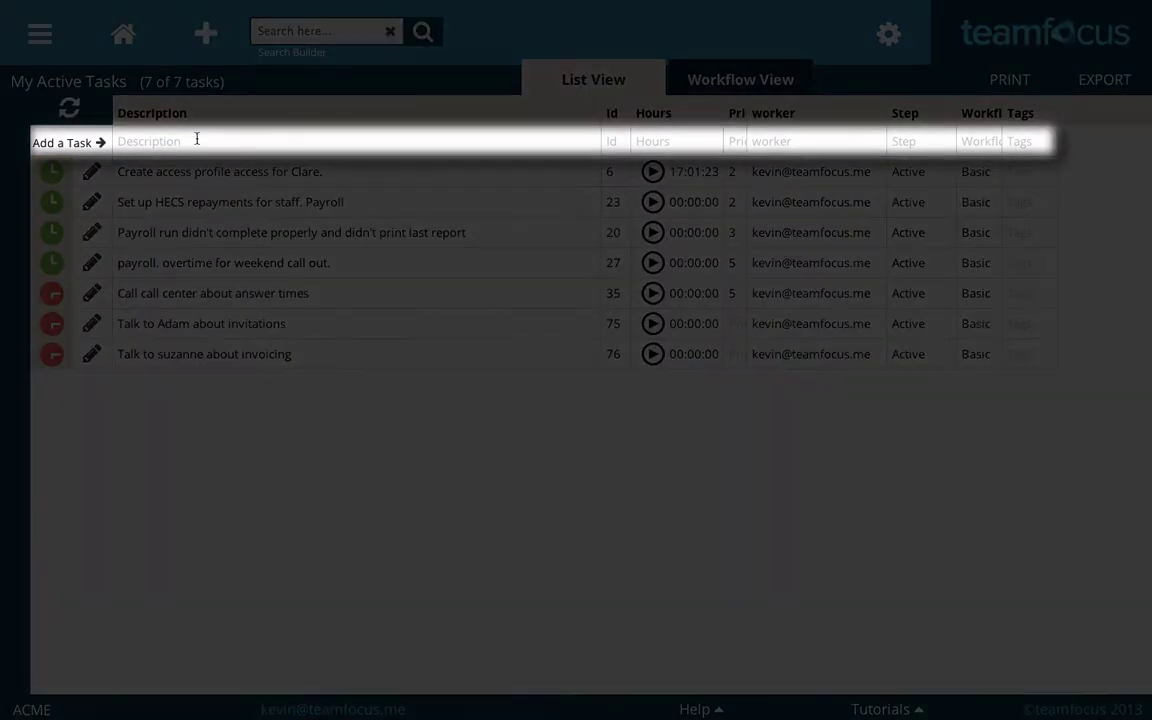
- Add a new task with the description 'buy printer toner'
left_click(197, 139)
type("buy pri")
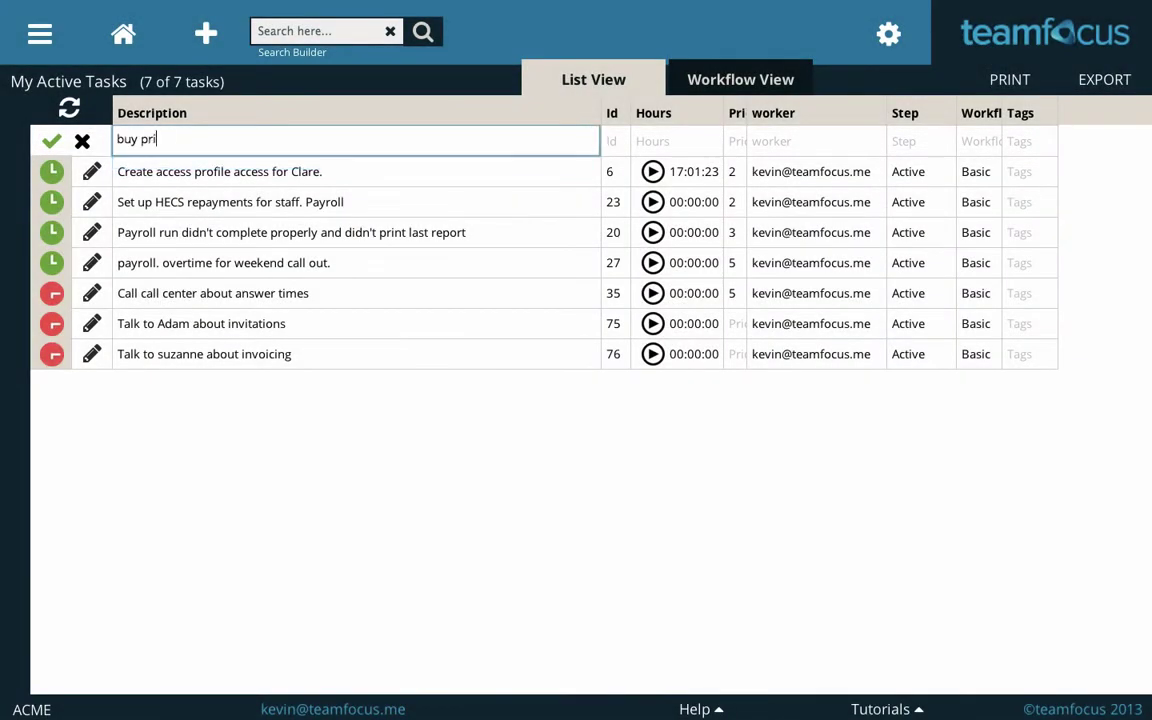
type("nter toner")
key("Return")
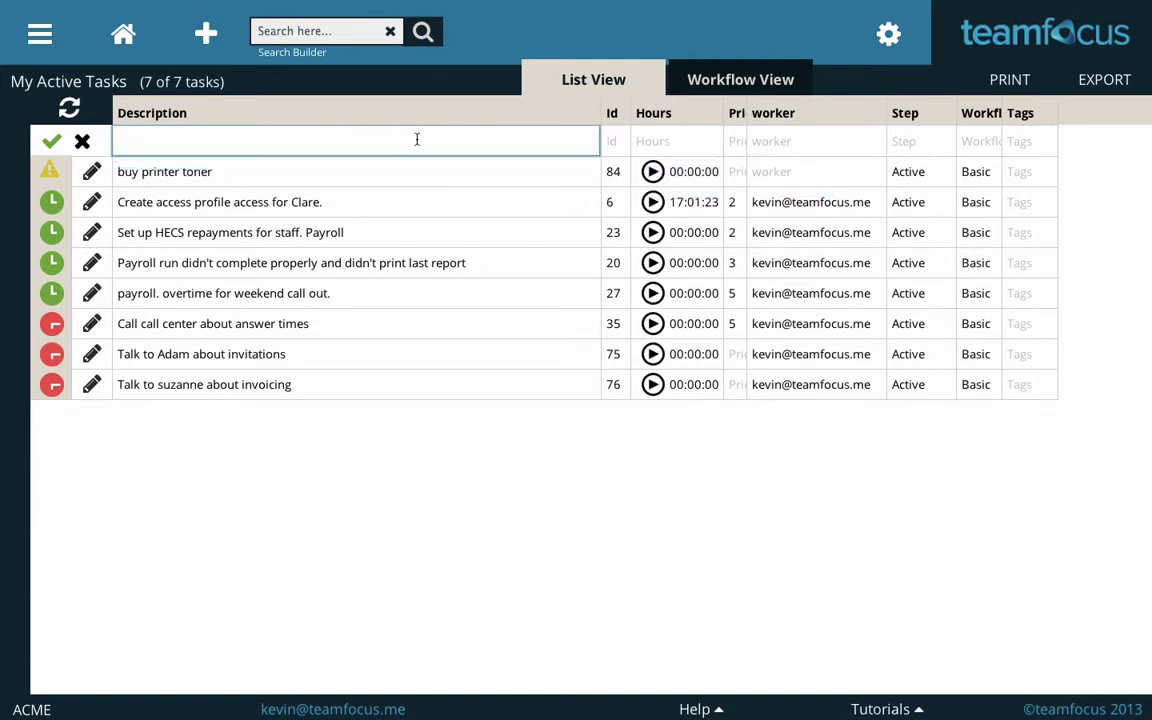
- Assign the 'buy printer toner' task to the current user as its worker
left_click(568, 414)
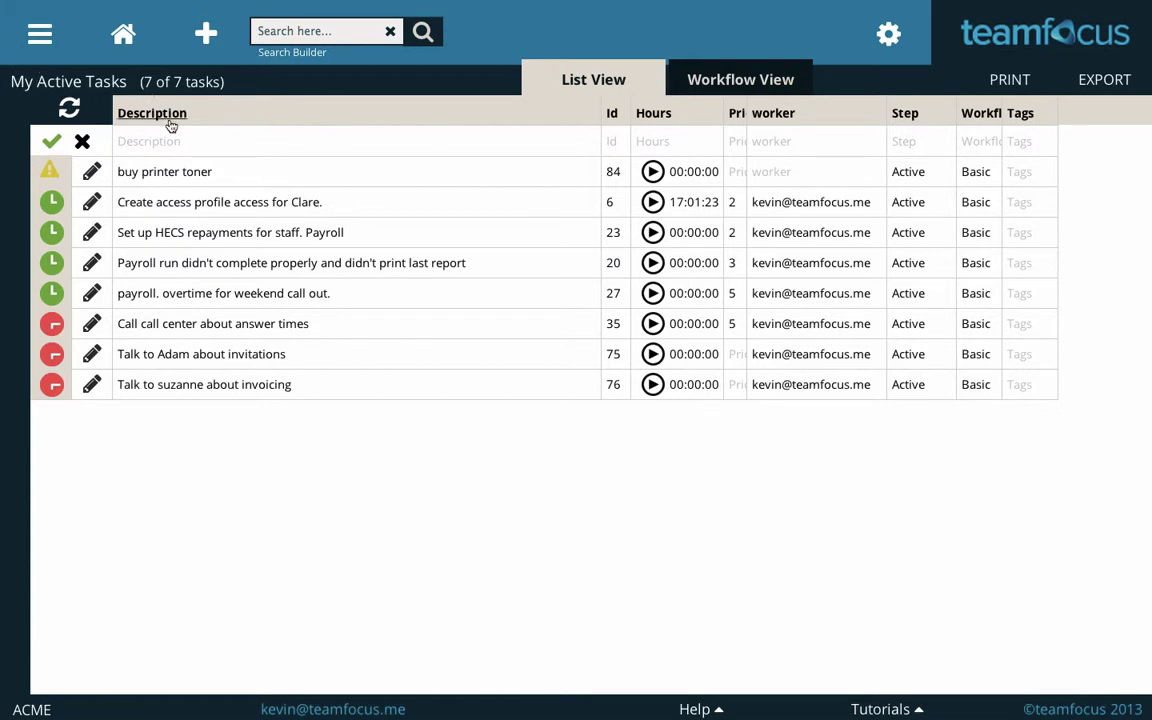
left_click(775, 177)
left_click(796, 322)
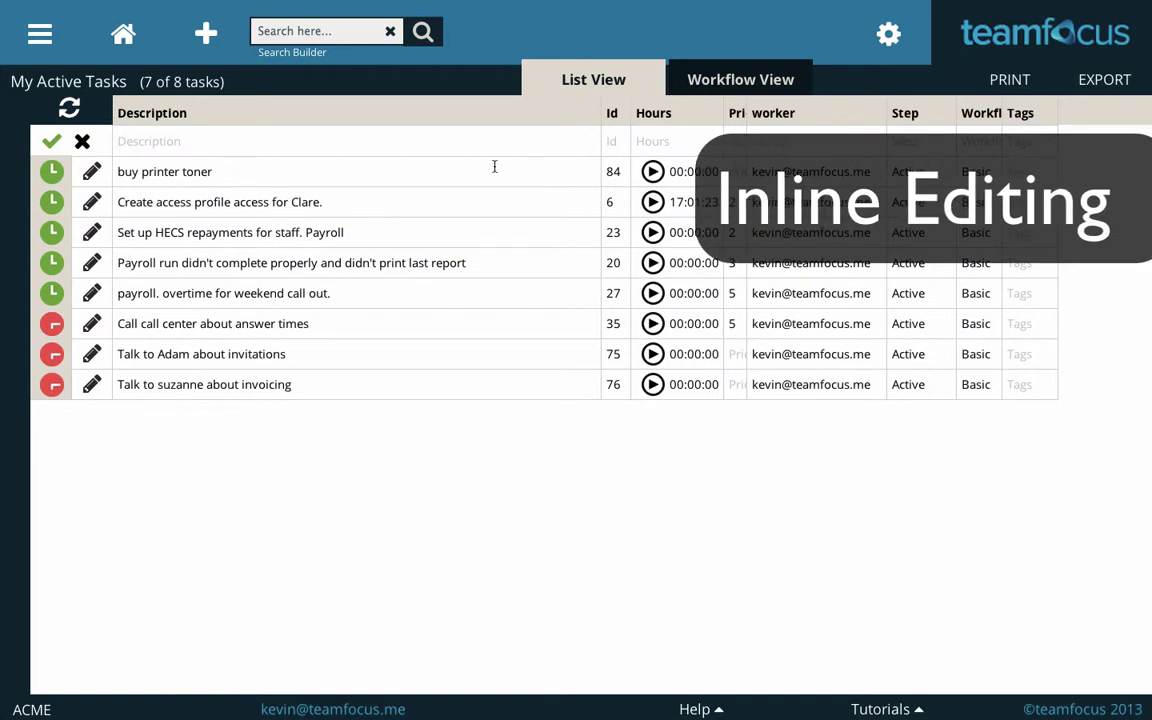
- Extend task 84's description to 'buy printer toner for suzannes printer'
left_click(380, 170)
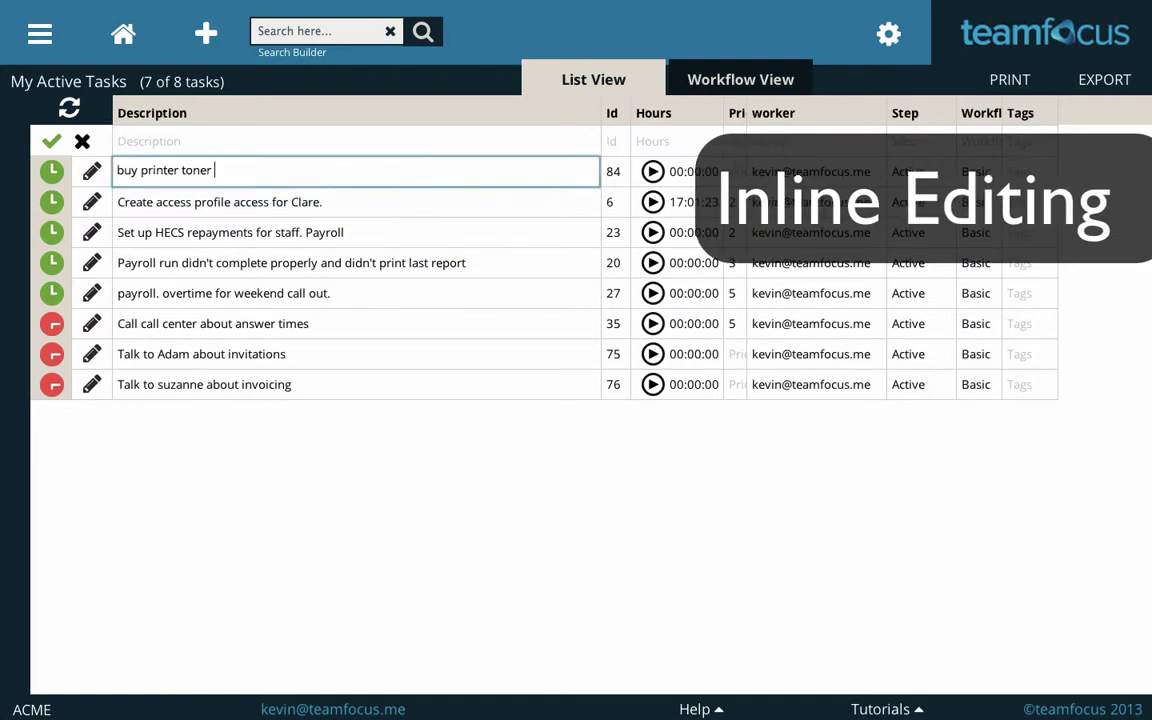
type("for suzannes printer")
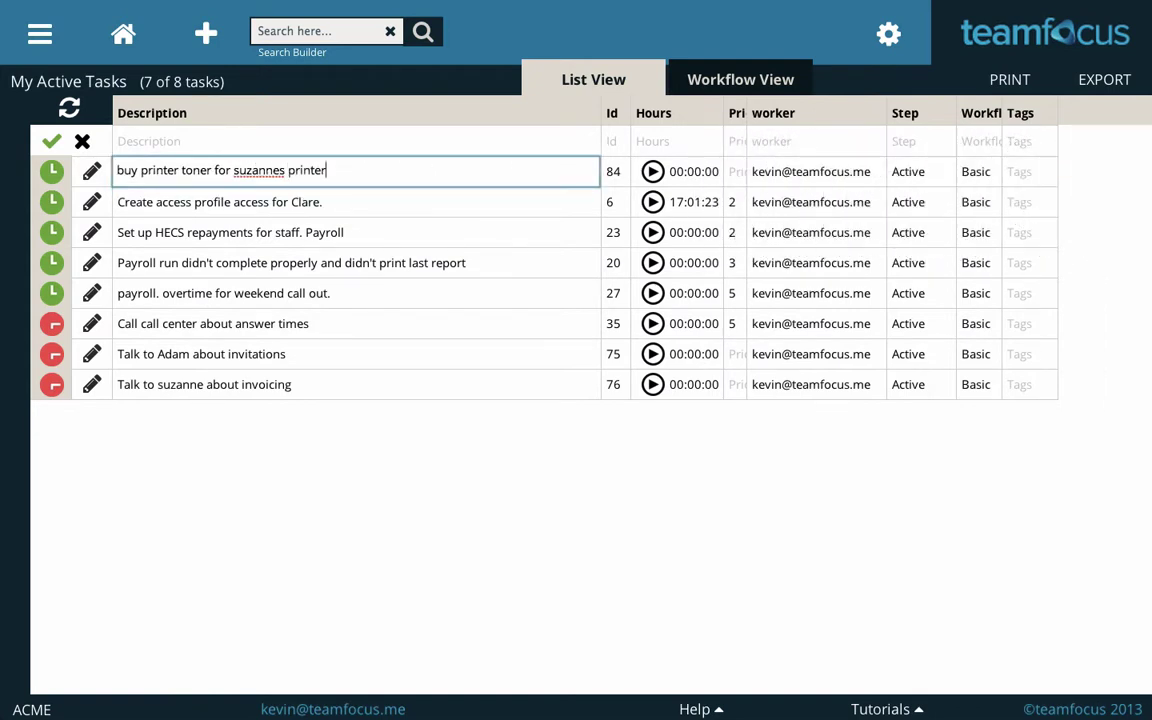
key("Return")
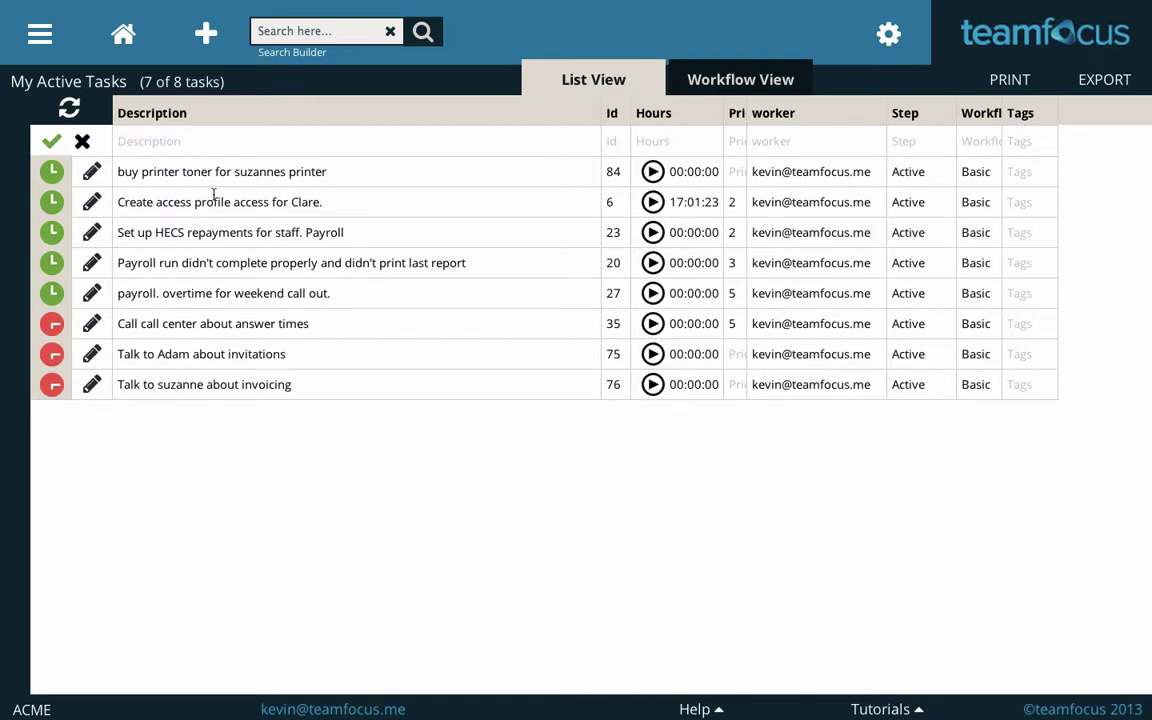
- Move task 84 from the Active step to the Complete step in its Edit dialog
left_click(92, 172)
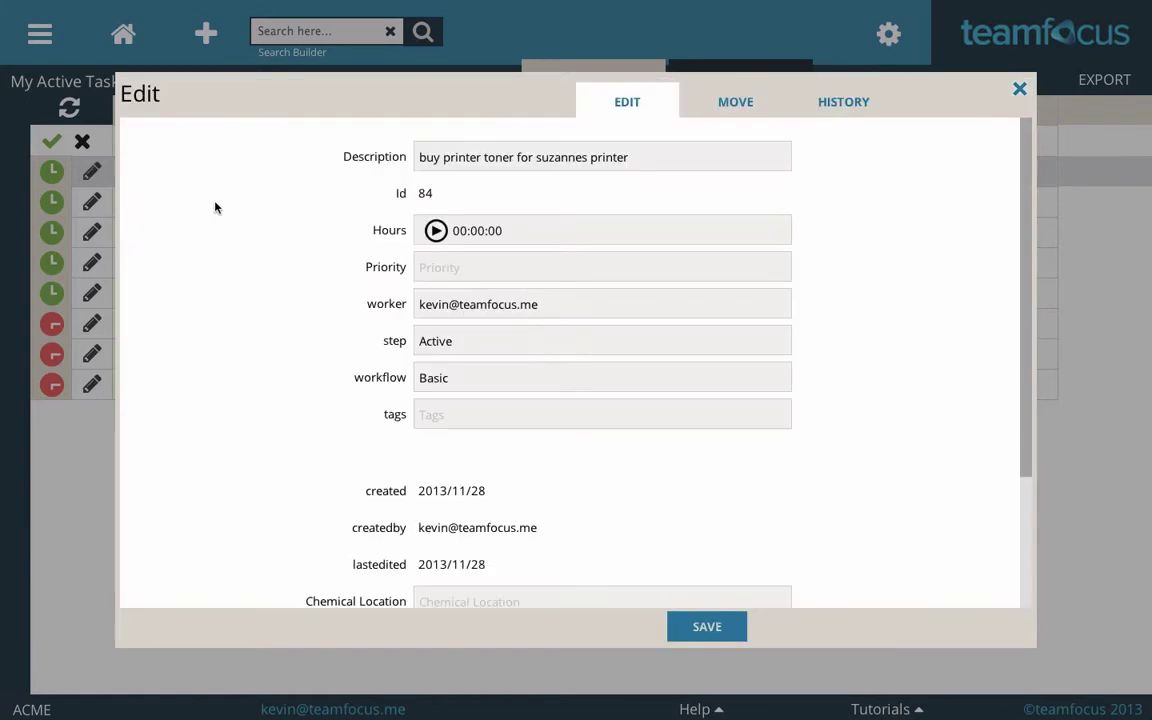
scroll(830, 433, "down", 3)
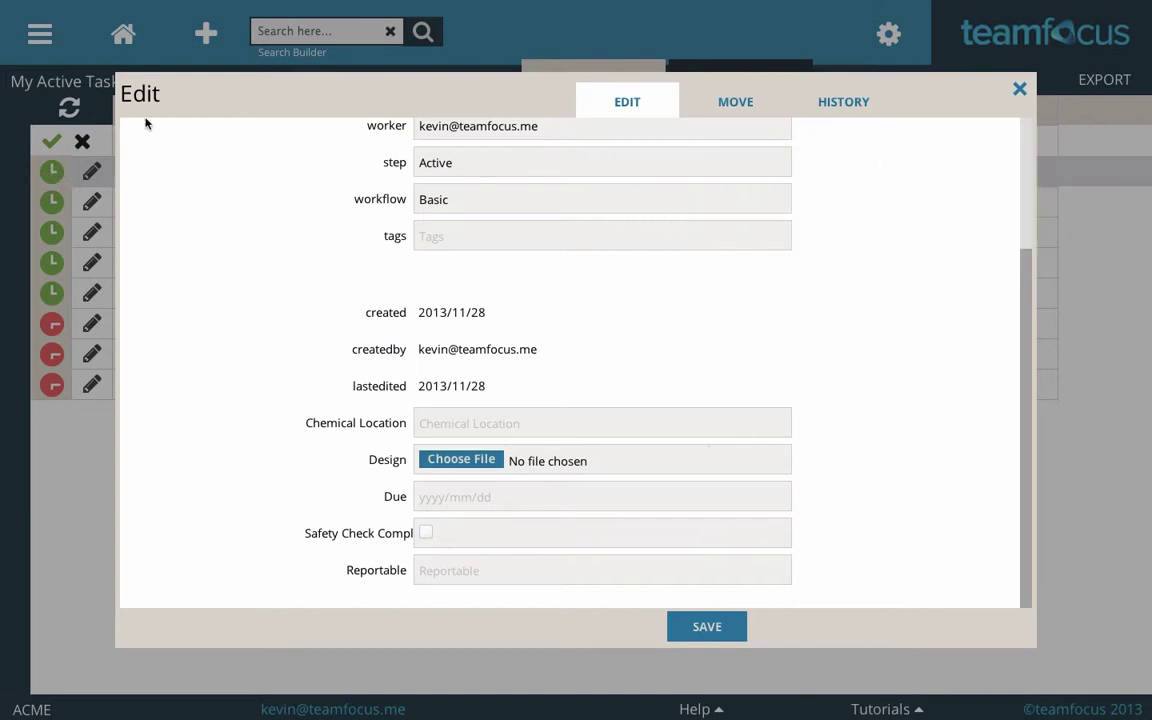
left_click(746, 106)
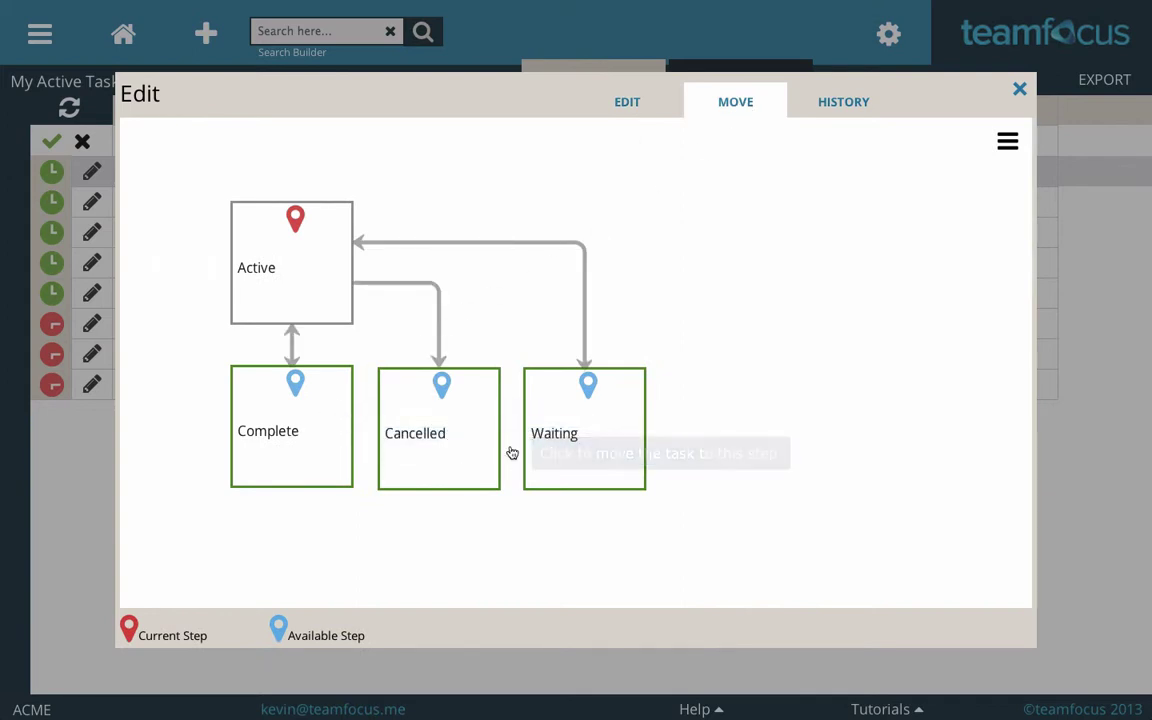
left_click(288, 434)
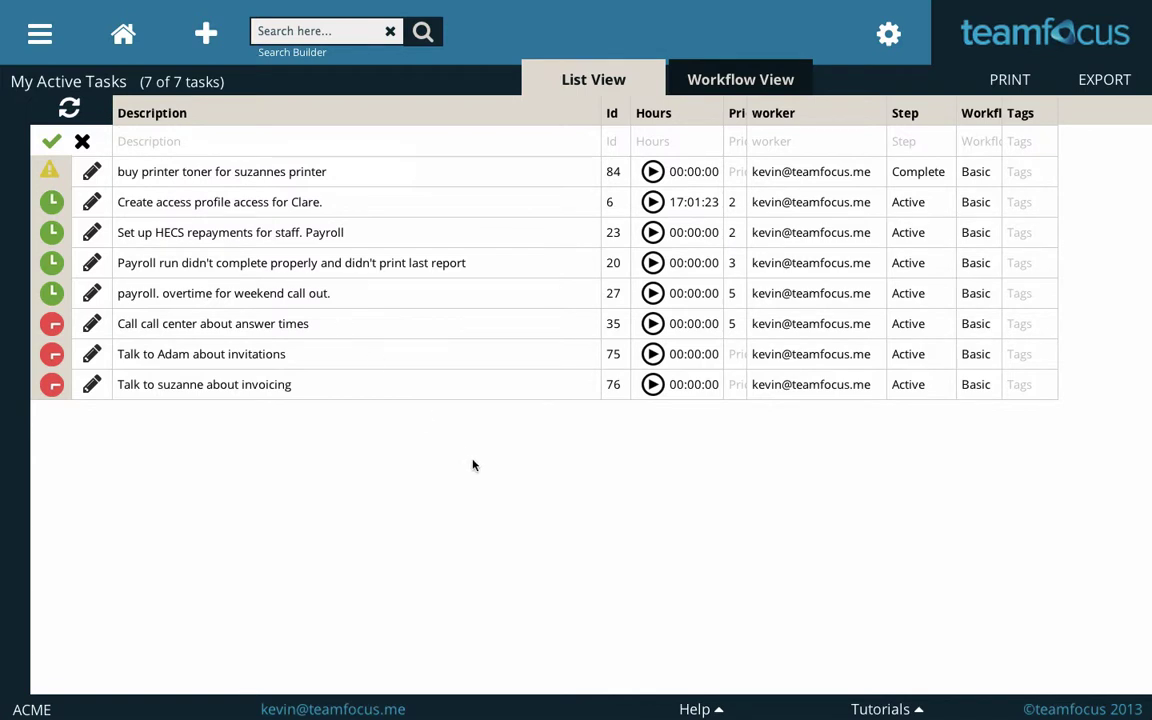
- Refresh My Active Tasks so completed task 84 drops out, leaving seven tasks
left_click(70, 110)
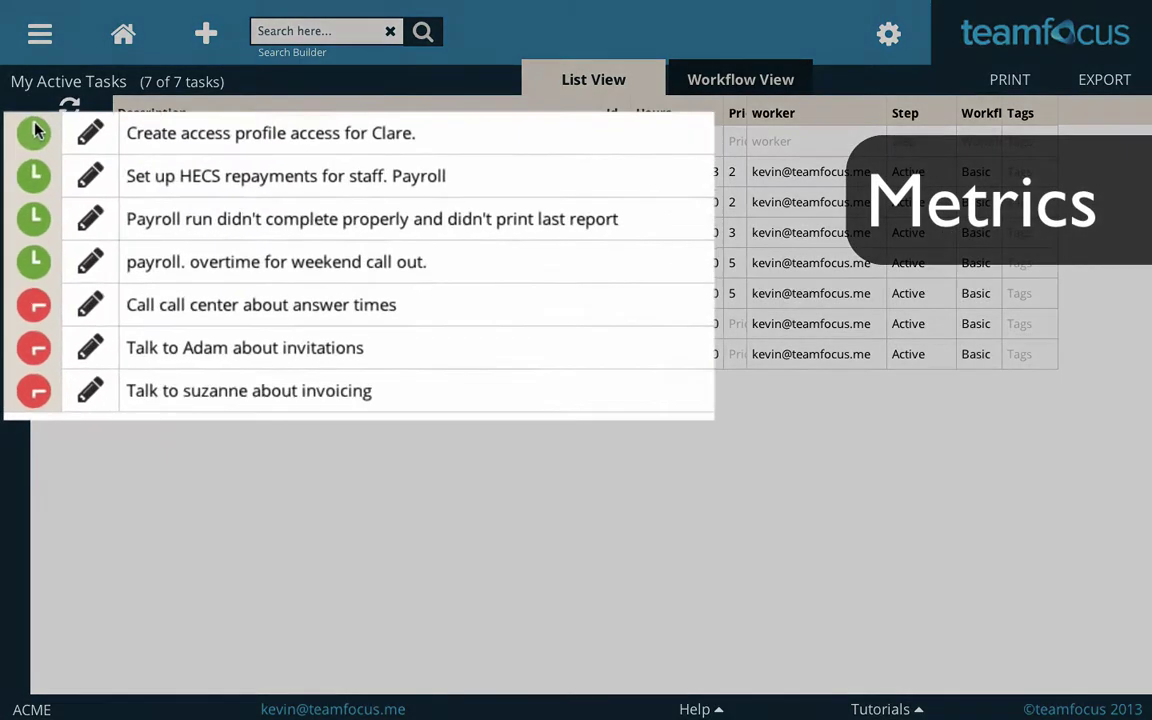
mouse_move(53, 195)
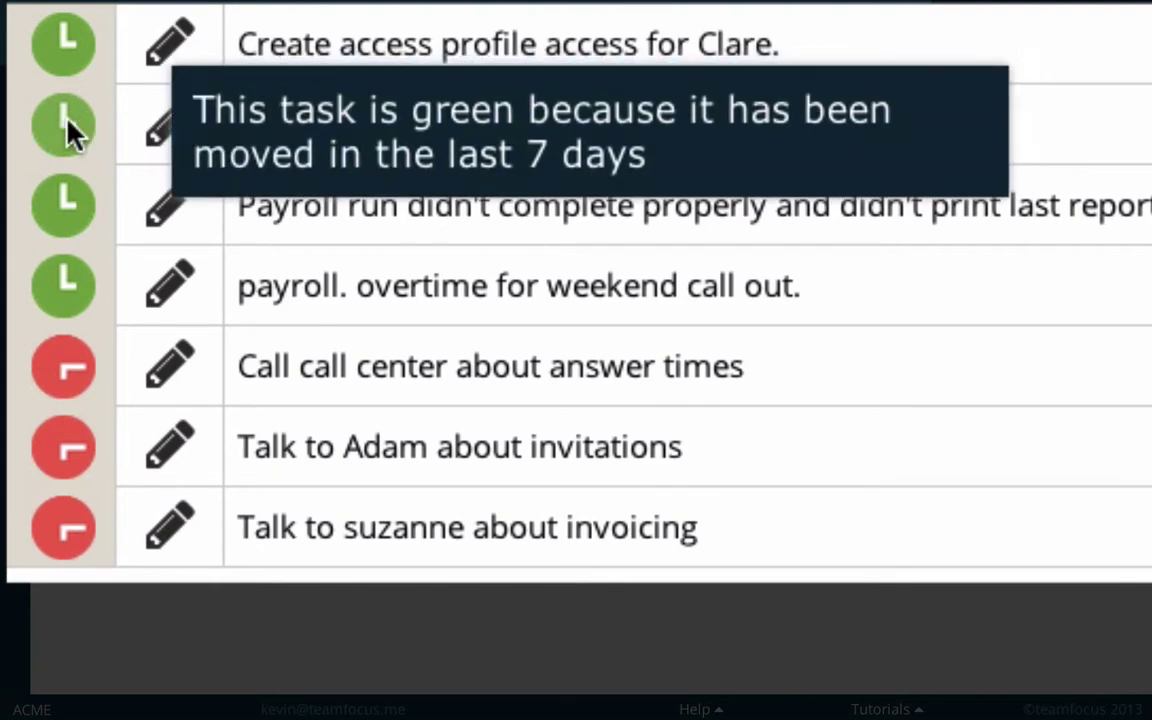
mouse_move(72, 372)
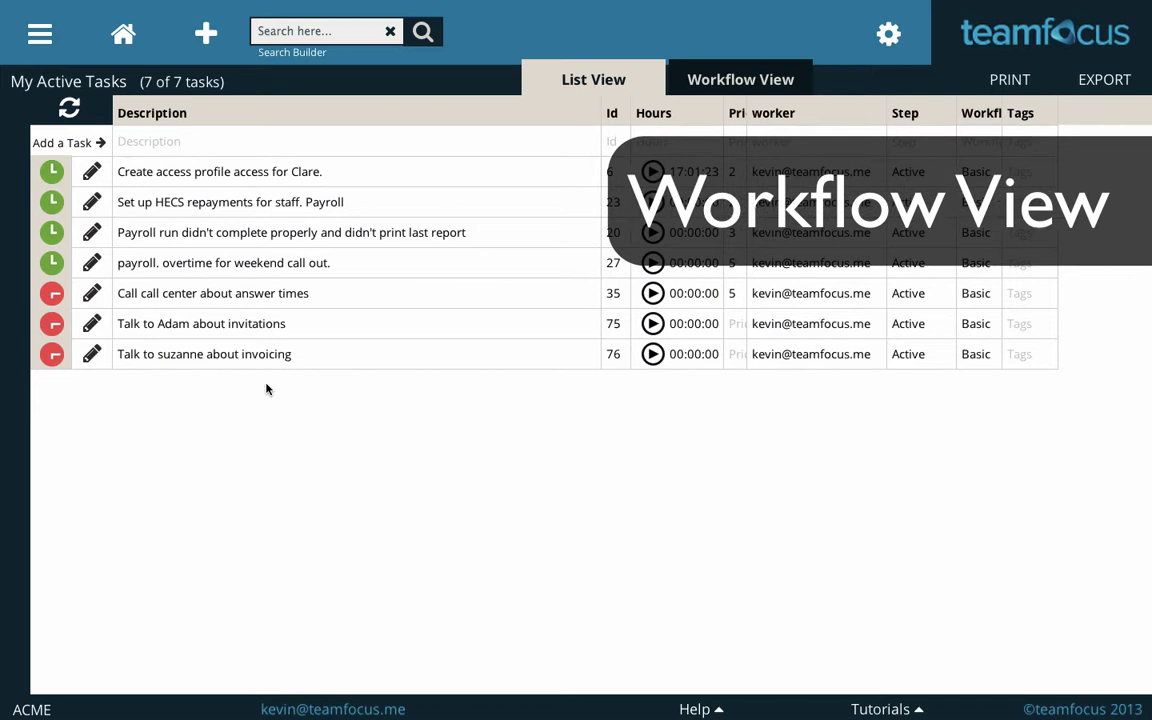
- Switch to the Workflow View showing counts per step: Active 25, Complete 31, Cancelled 13
left_click(727, 86)
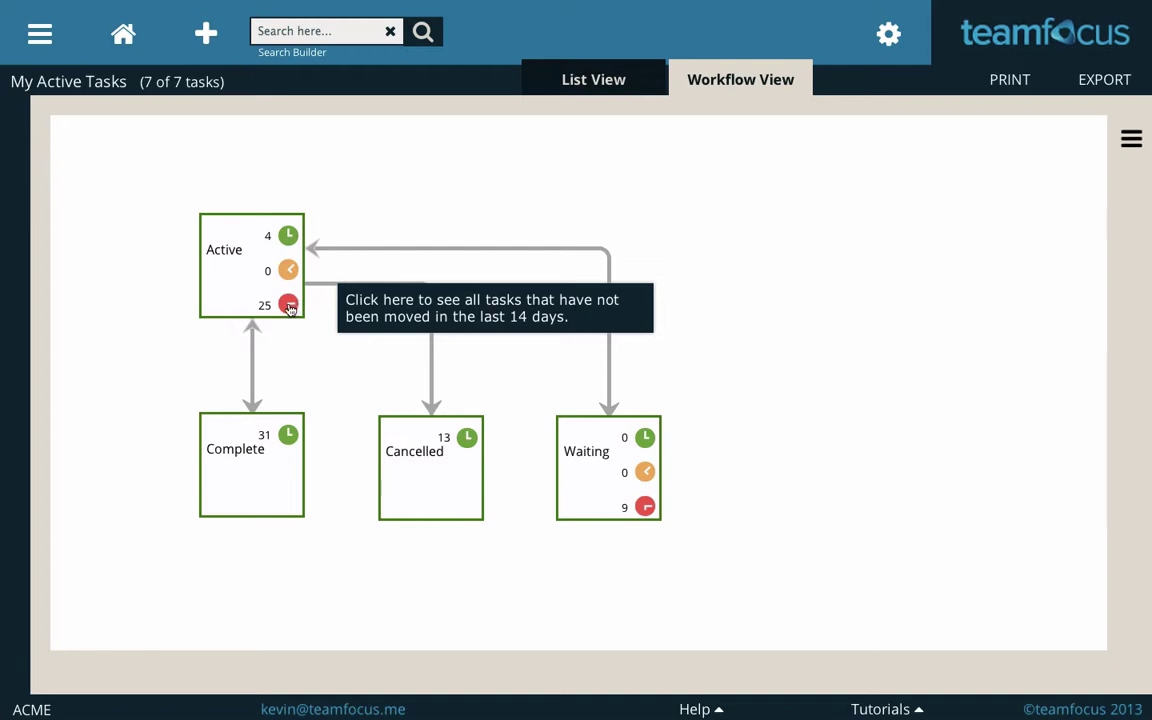
- Replace the current search query with a search for 'payroll'
left_click(288, 305)
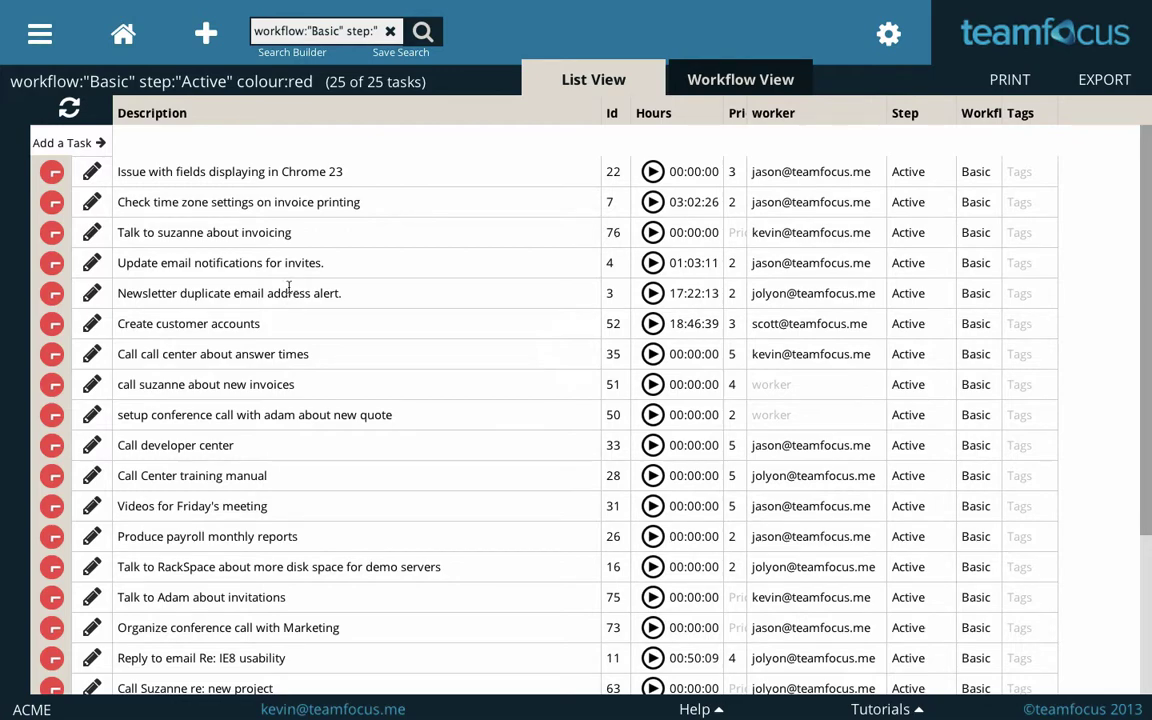
scroll(322, 358, "down", 2)
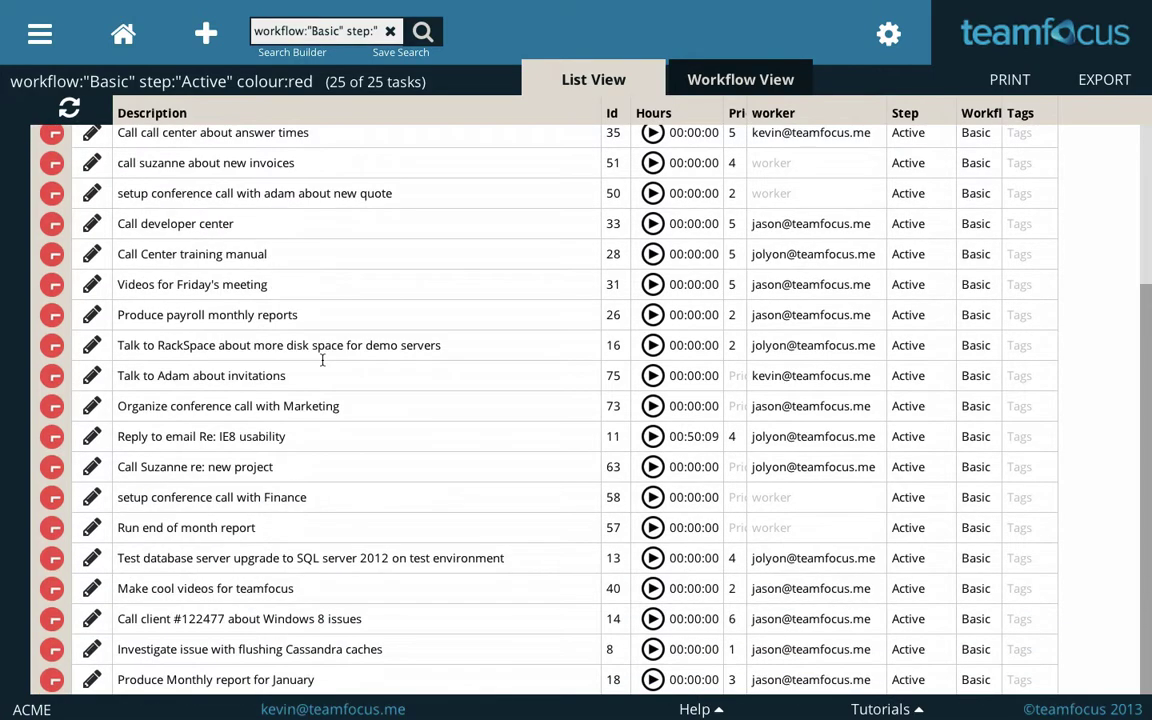
scroll(322, 360, "up", 2)
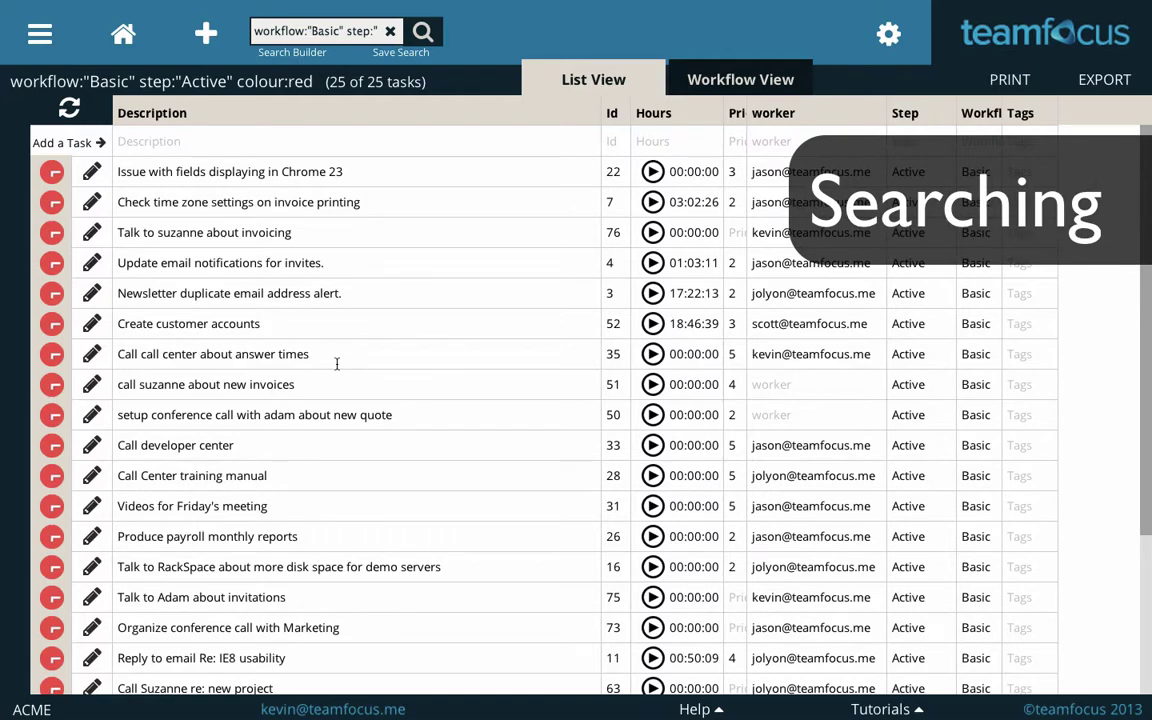
left_click(278, 32)
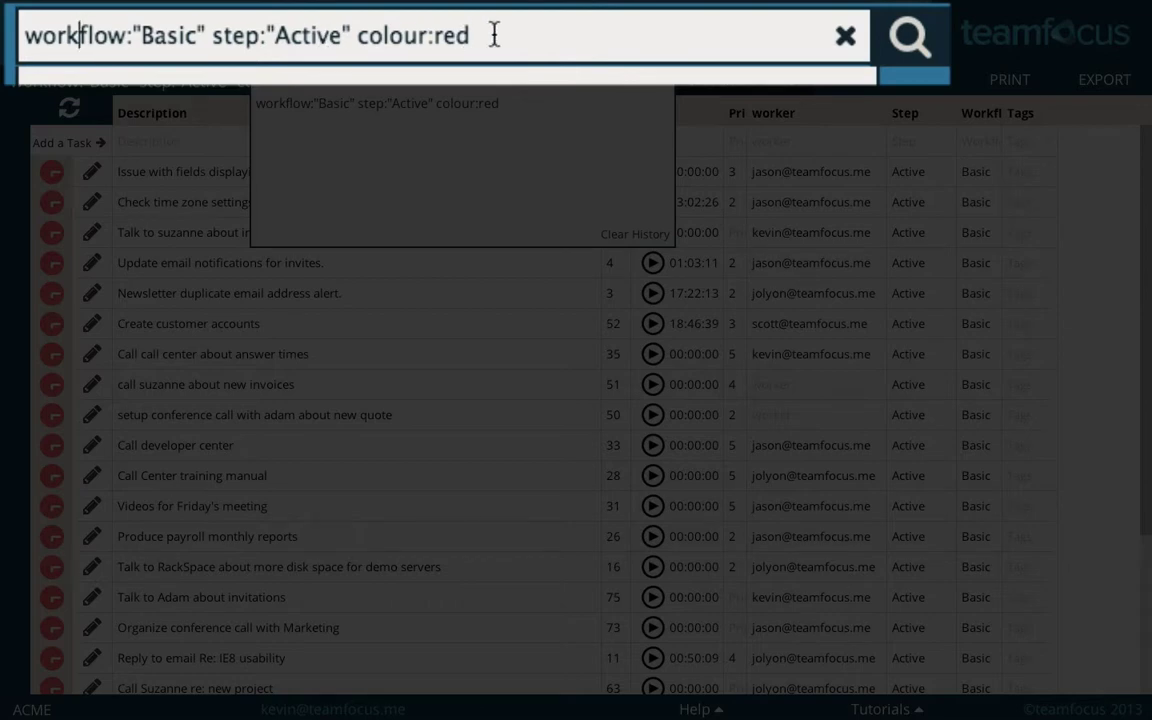
left_click_drag(489, 35, 44, 10)
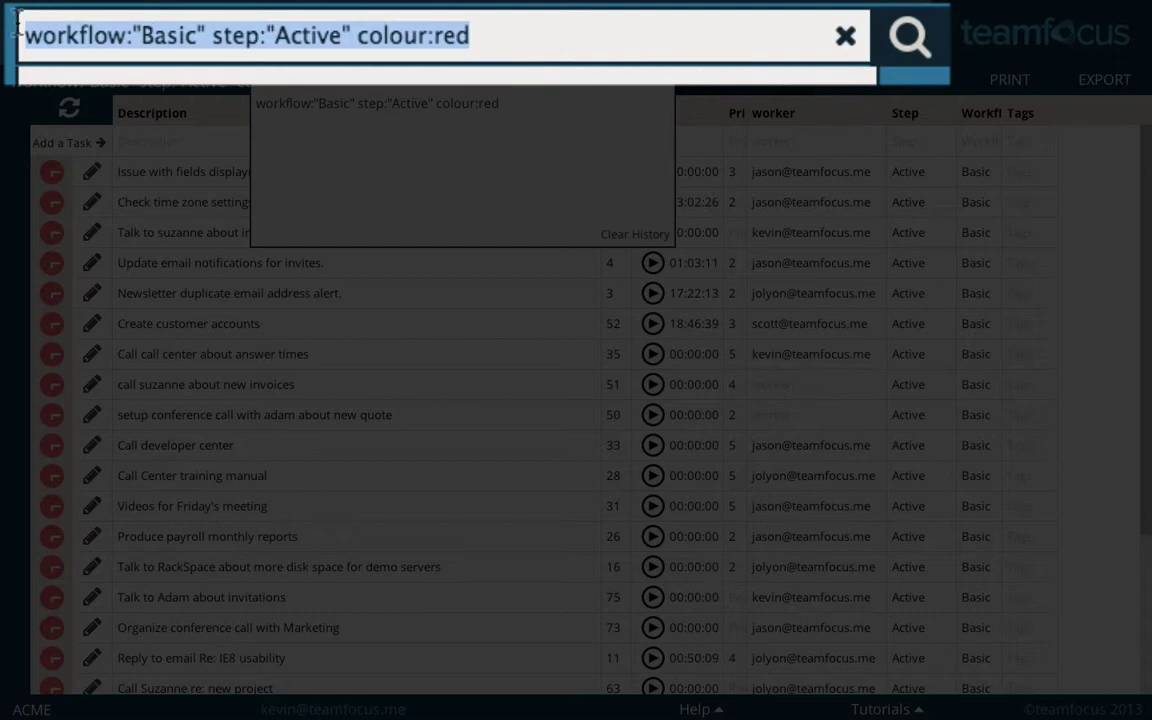
type("payroll")
key("Return")
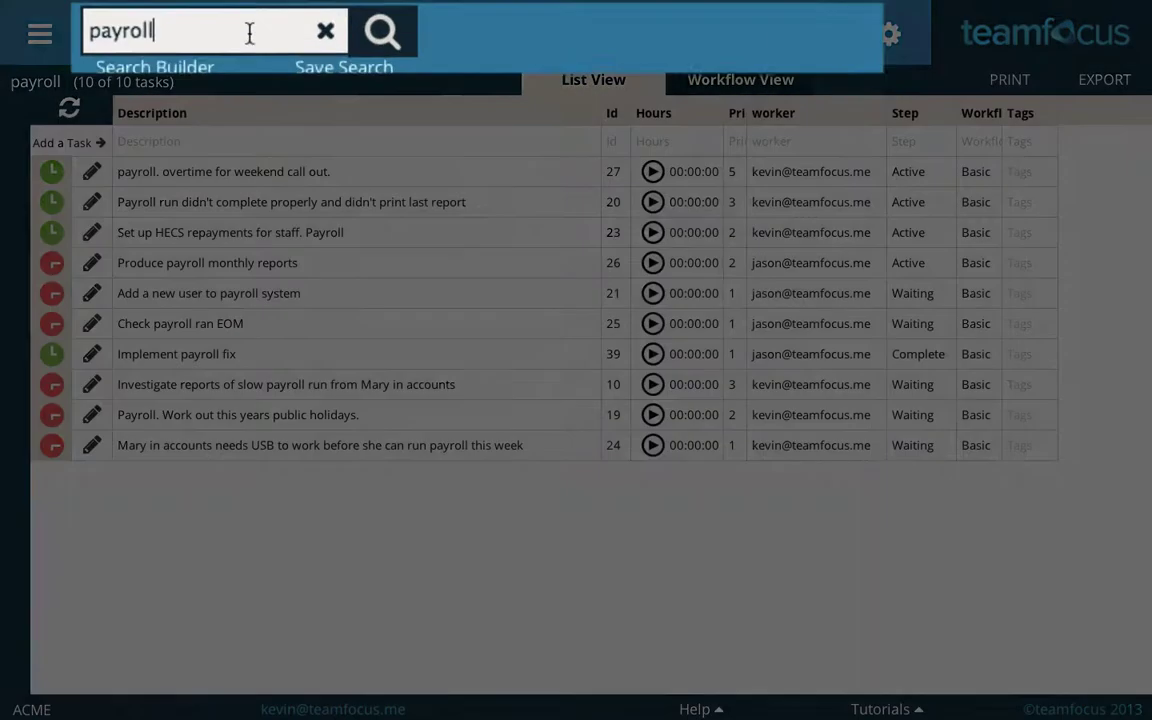
- Narrow the search to 'payroll step:active', leaving 4 of 4 tasks
left_click(288, 31)
type("a")
key("BackSpace")
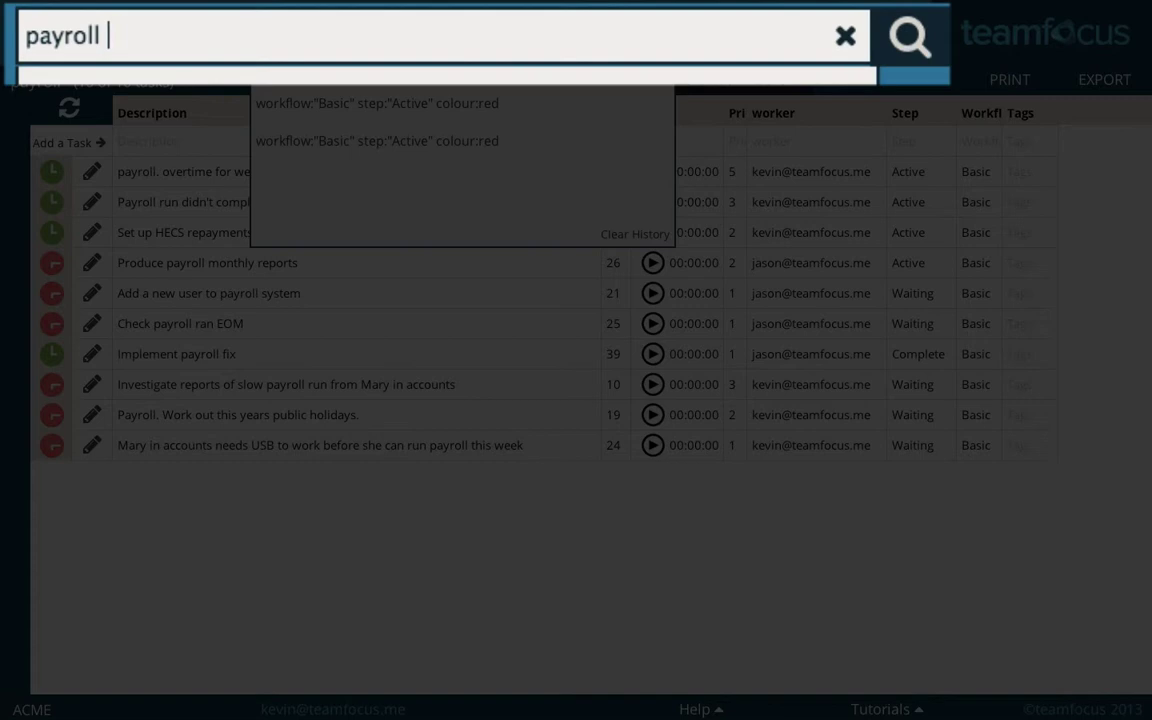
type("step:active")
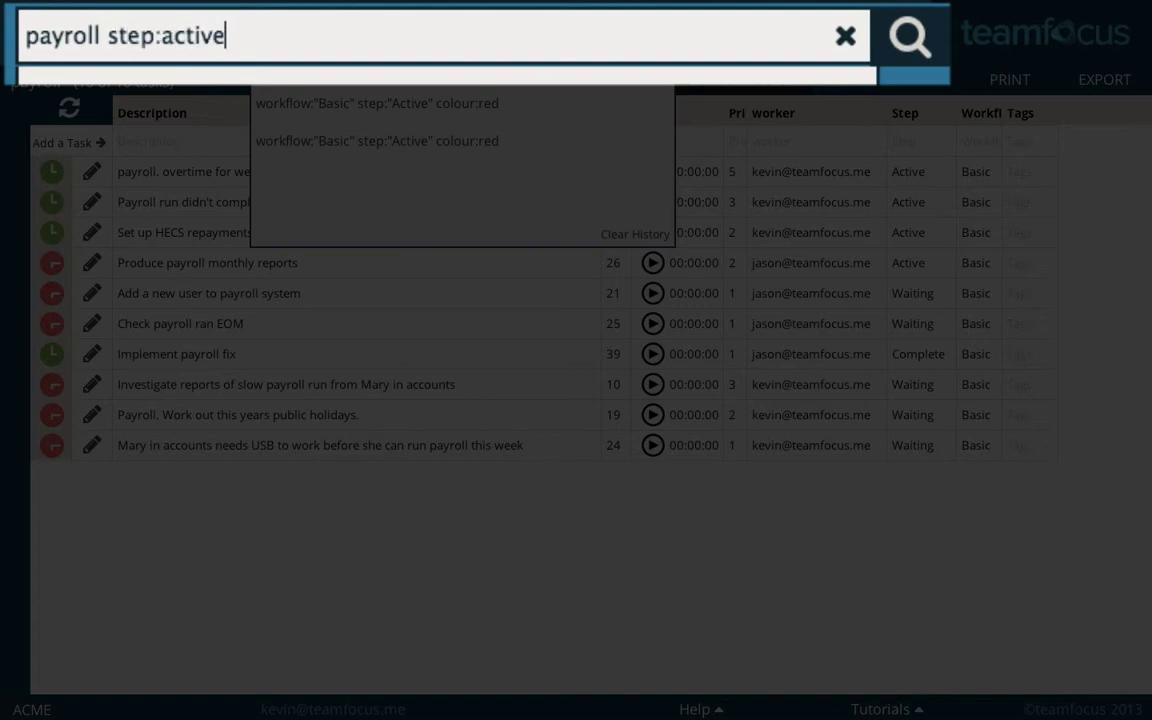
key("Return")
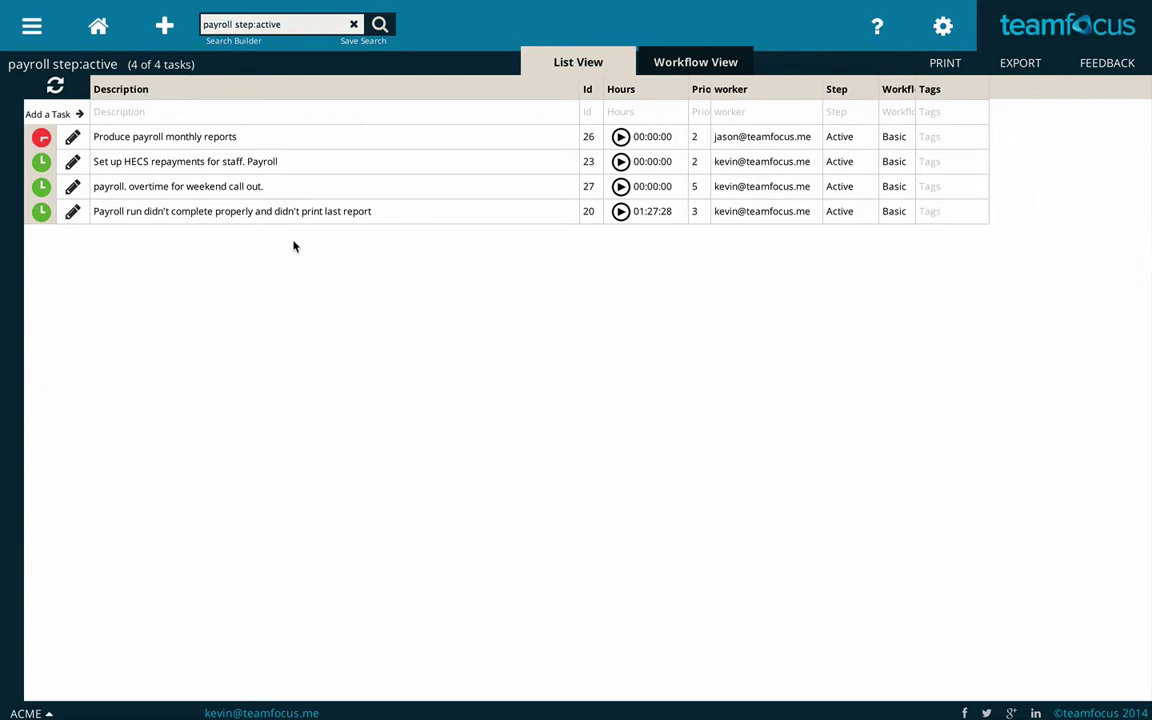
- Save the 'payroll step:active' search as the list 'Payroll Tasks that are active'
left_click(365, 43)
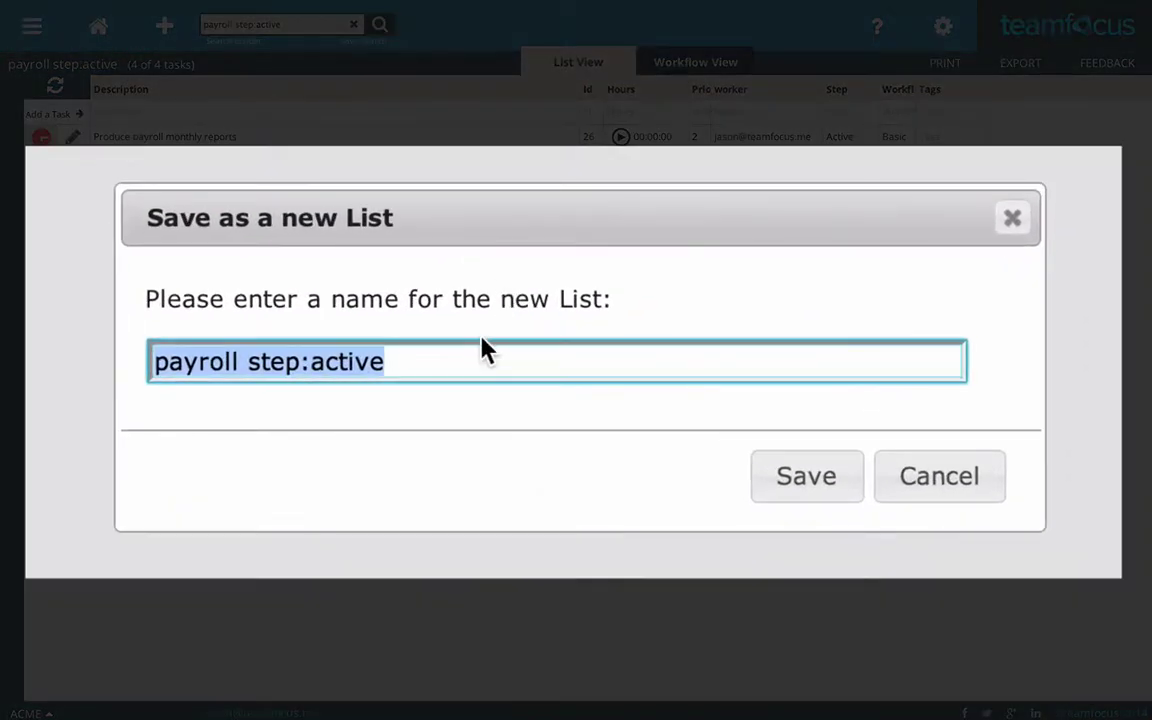
left_click_drag(534, 361, 427, 361)
left_click_drag(237, 362, 103, 366)
type("Payroll Tasks that are active")
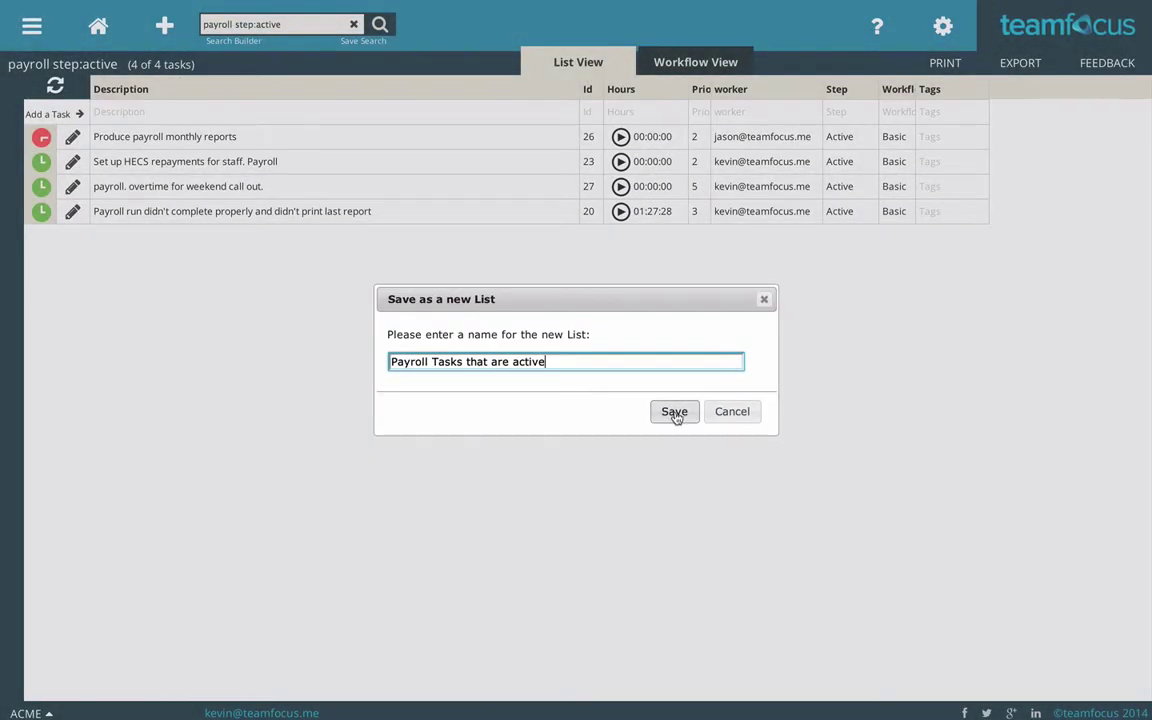
left_click(806, 476)
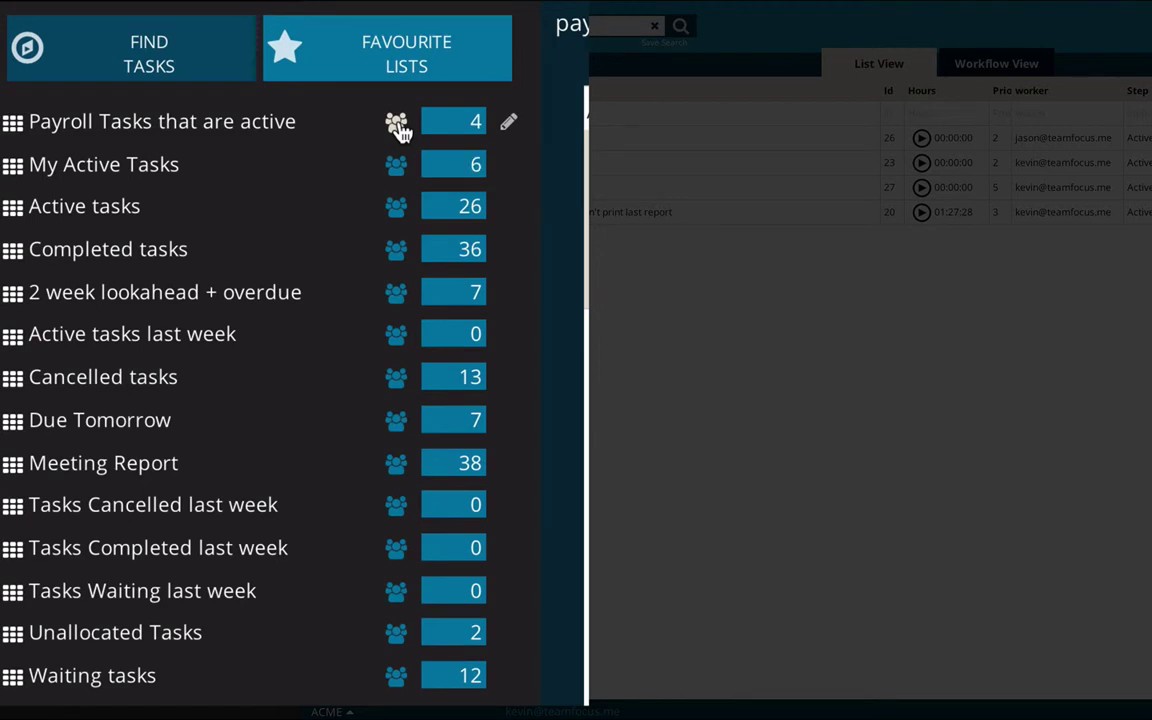
- Share the 'Payroll Tasks that are active' favourite list with the team
left_click(397, 127)
left_click(398, 133)
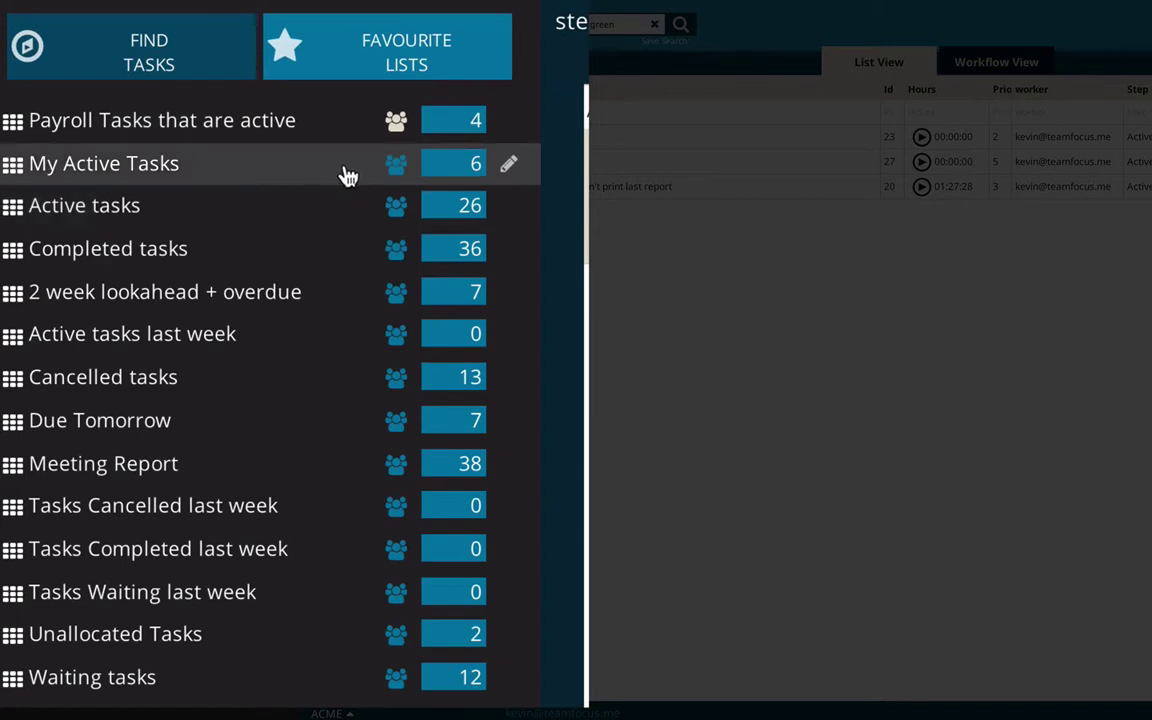
- In Find Tasks, list the Active step's four Green Metrics tasks
left_click(187, 51)
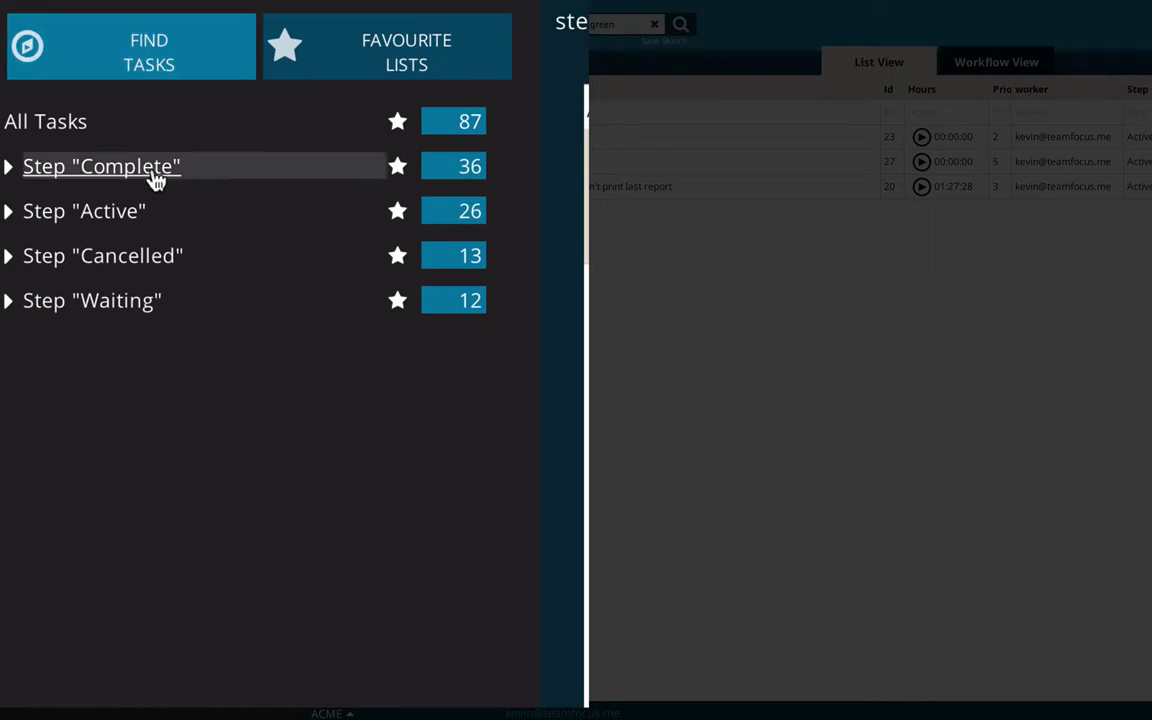
left_click(11, 219)
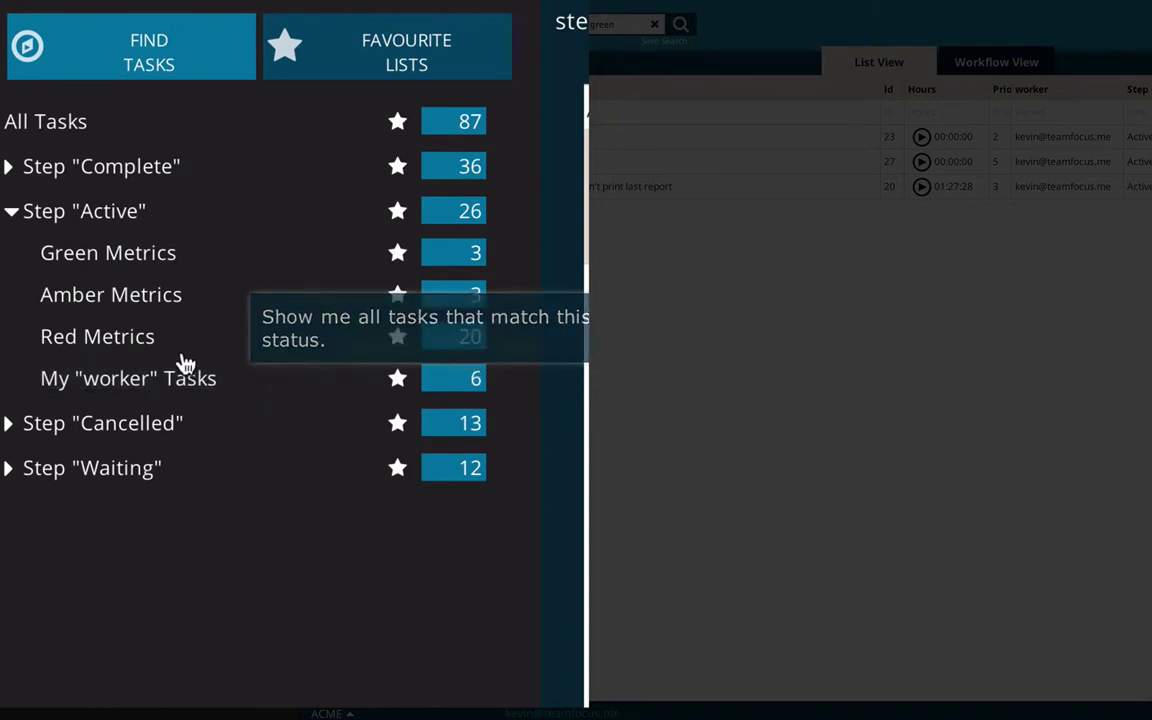
left_click(115, 262)
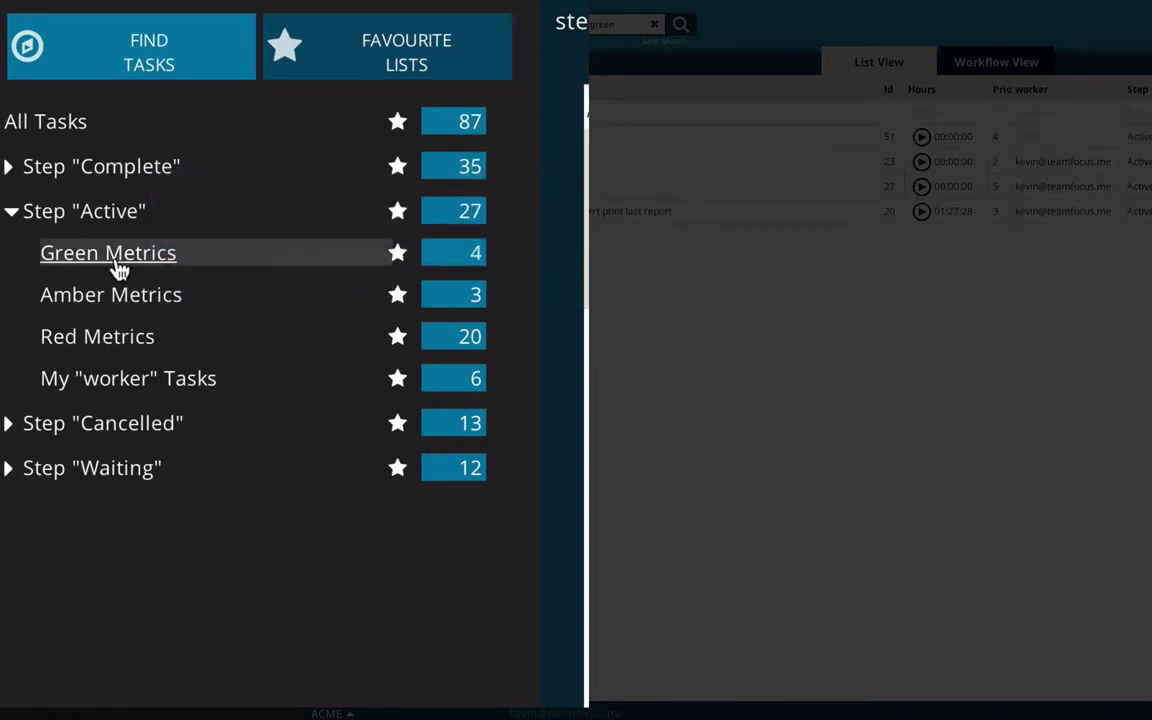
- Show the Unallocated Tasks favourite list with the lists panel hidden
left_click(358, 58)
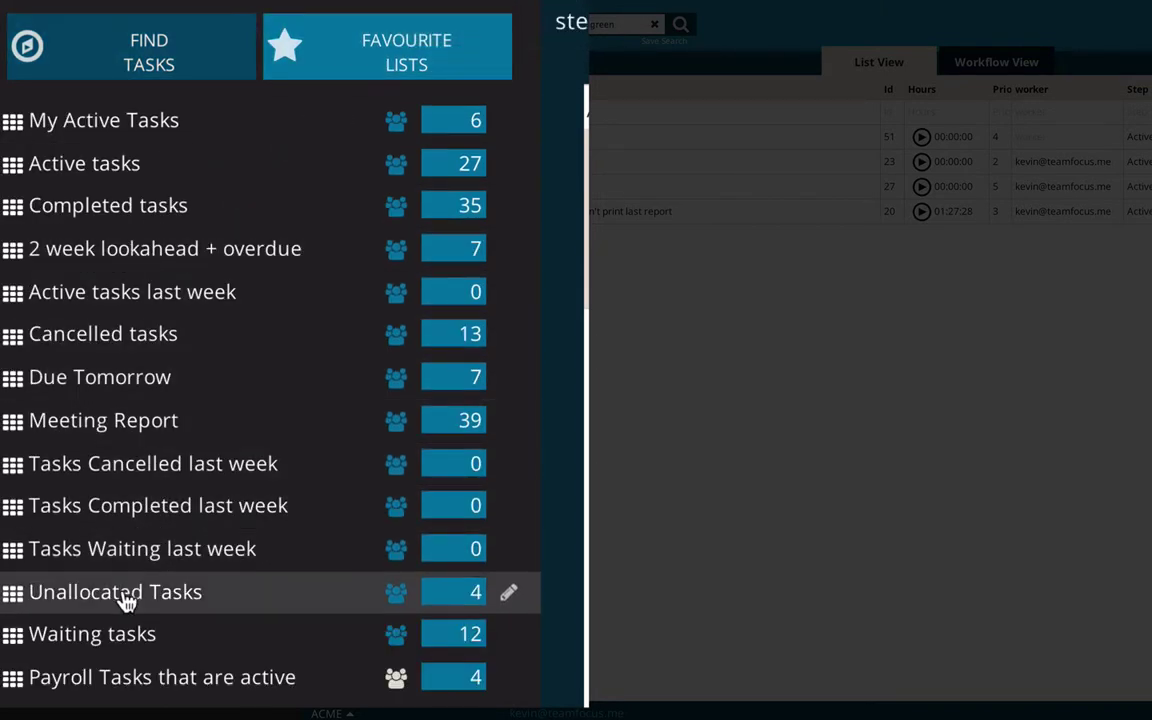
left_click(237, 600)
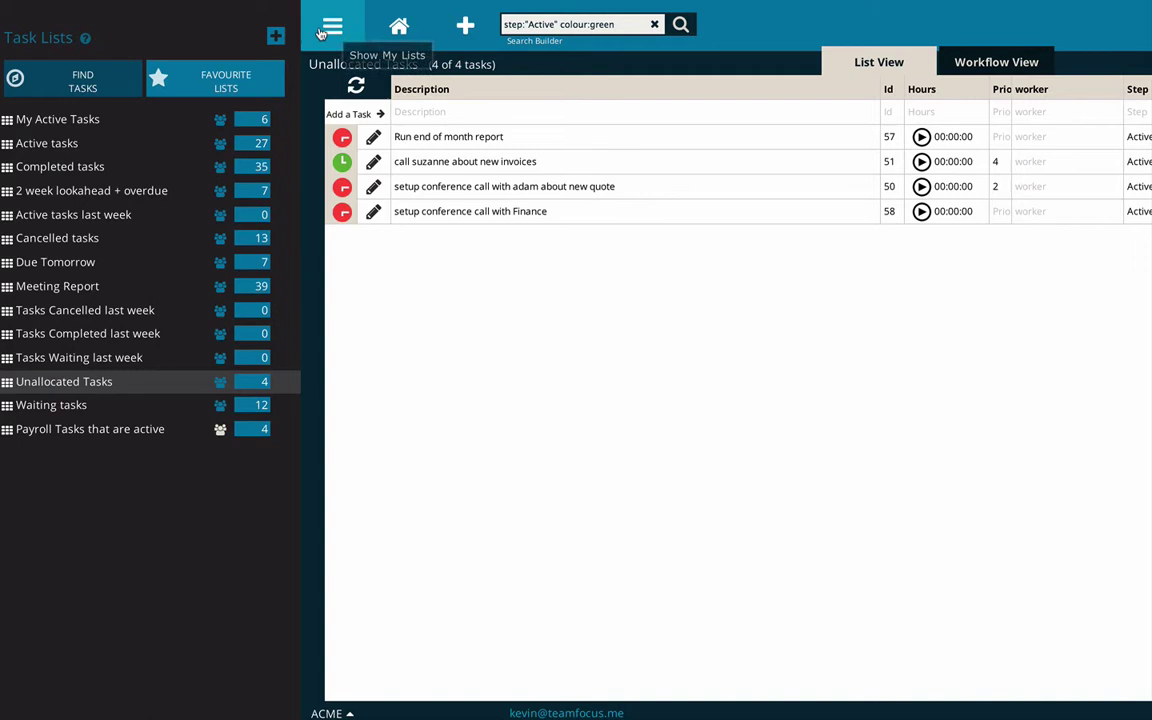
left_click(325, 27)
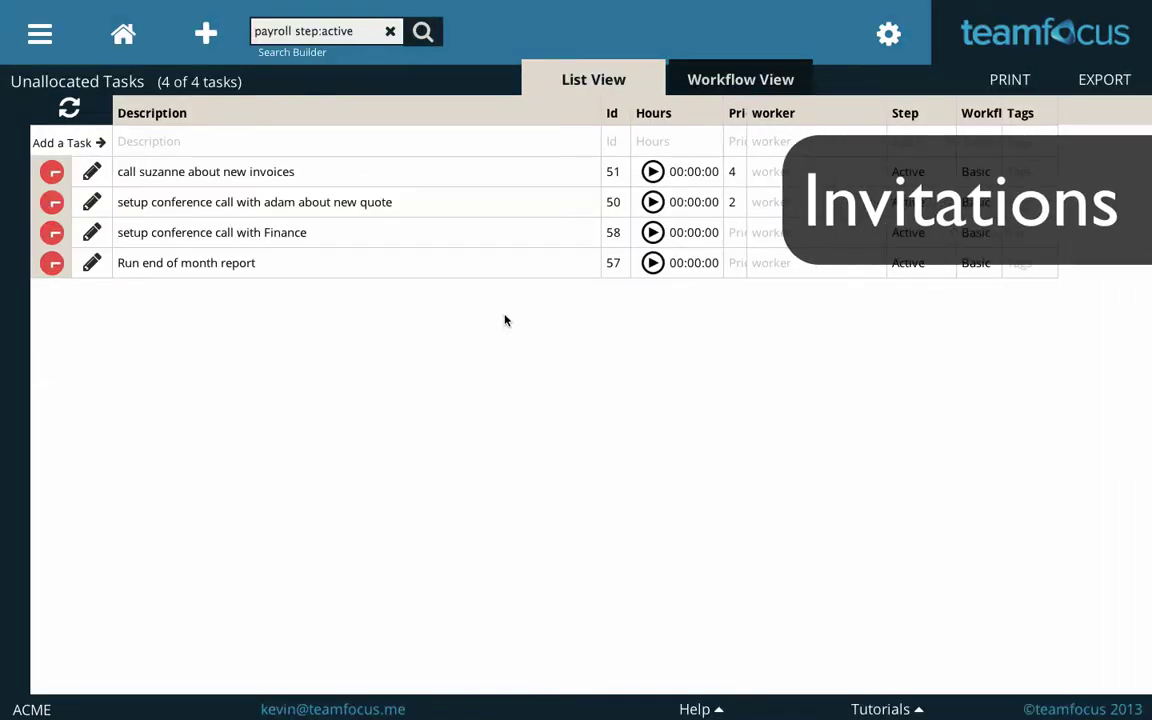
- Invite a new user by e-mail from task 57's worker dropdown
left_click(784, 265)
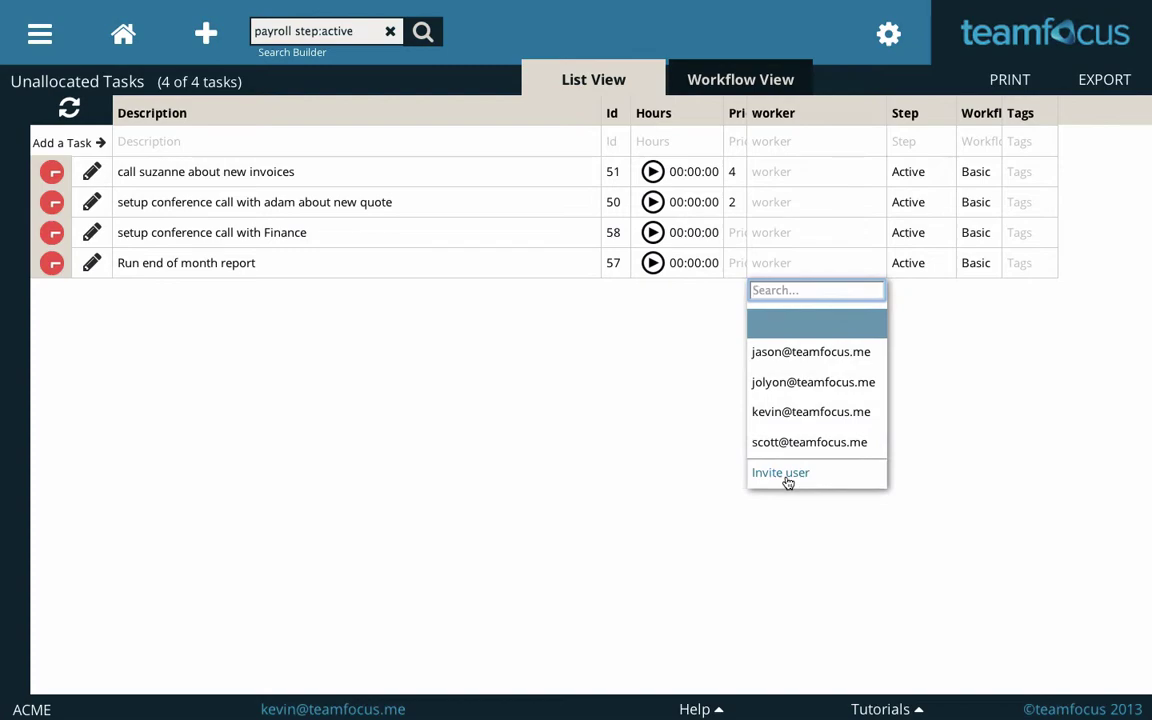
left_click(786, 476)
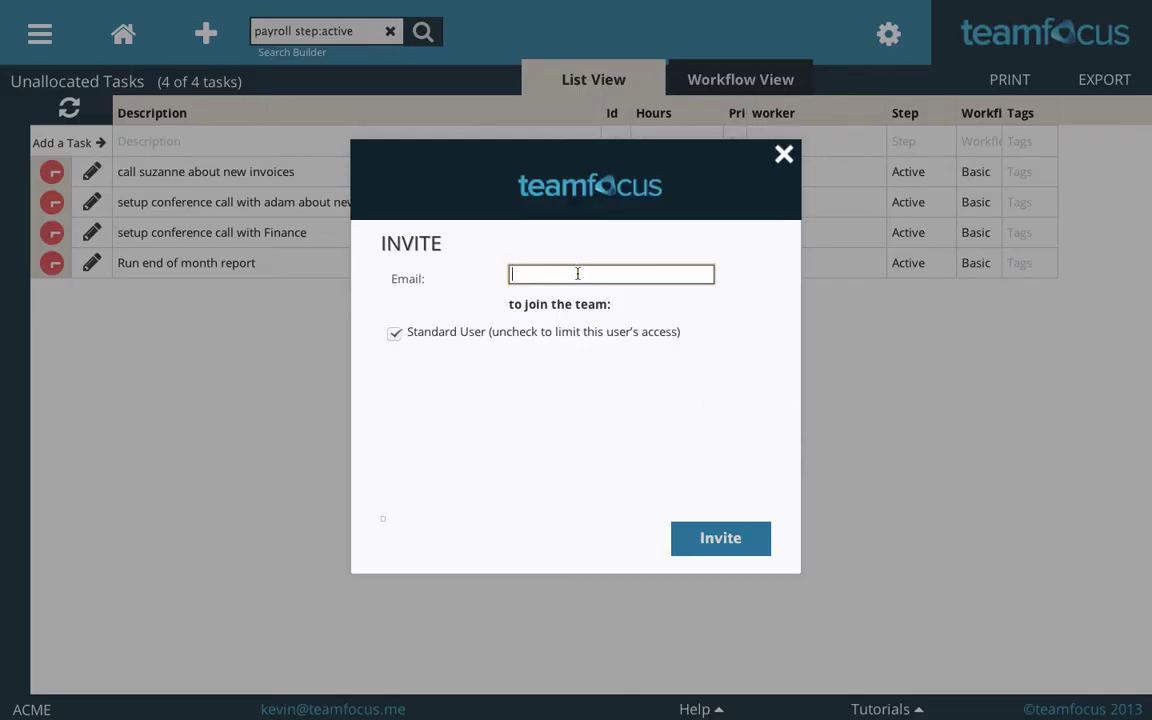
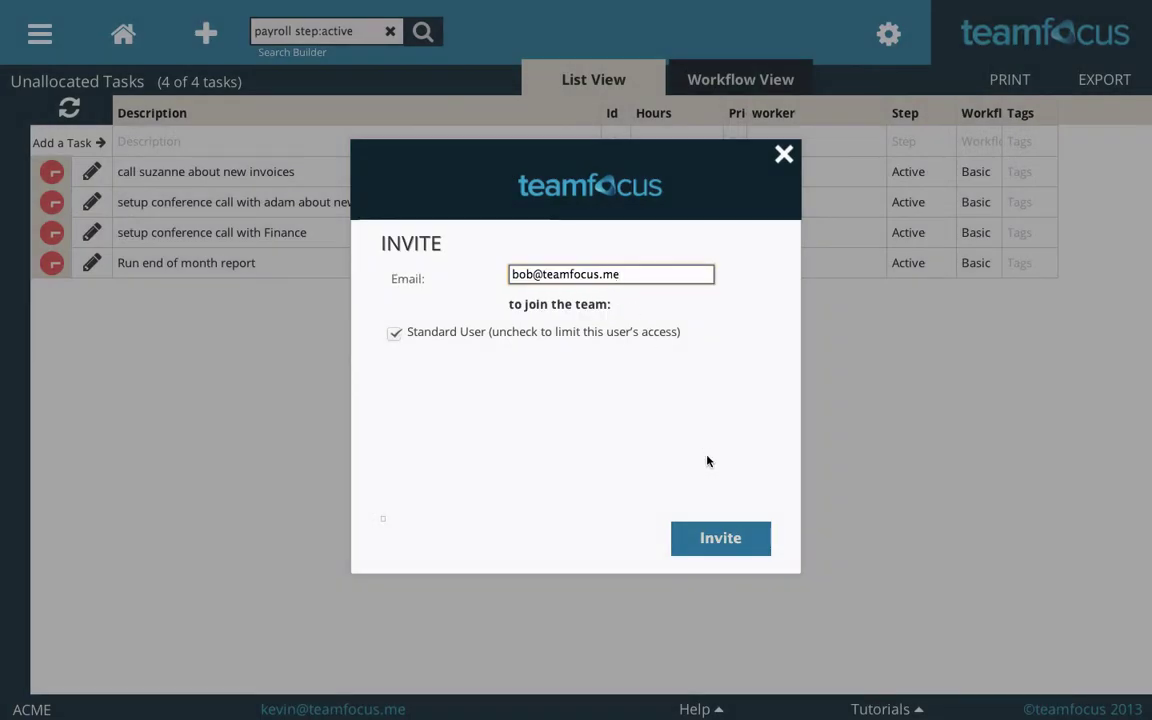
left_click(716, 539)
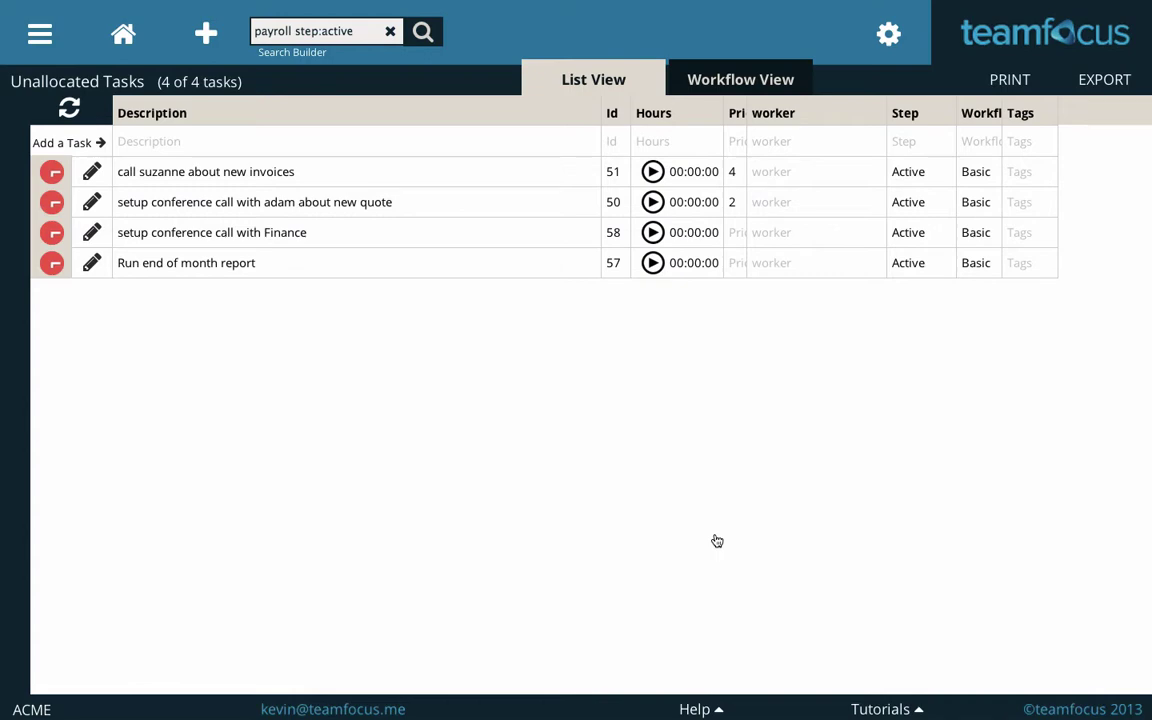
- Assign task 57 'Run end of month report' to the invited user and refresh Unallocated Tasks
left_click(796, 264)
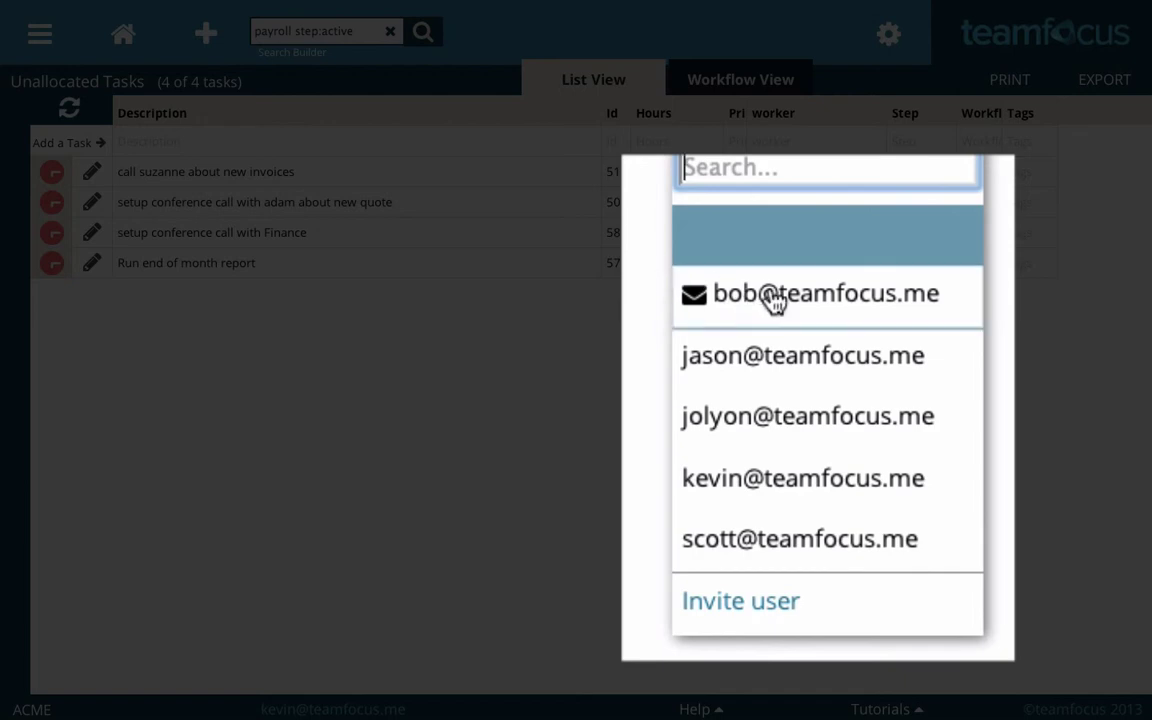
left_click(775, 303)
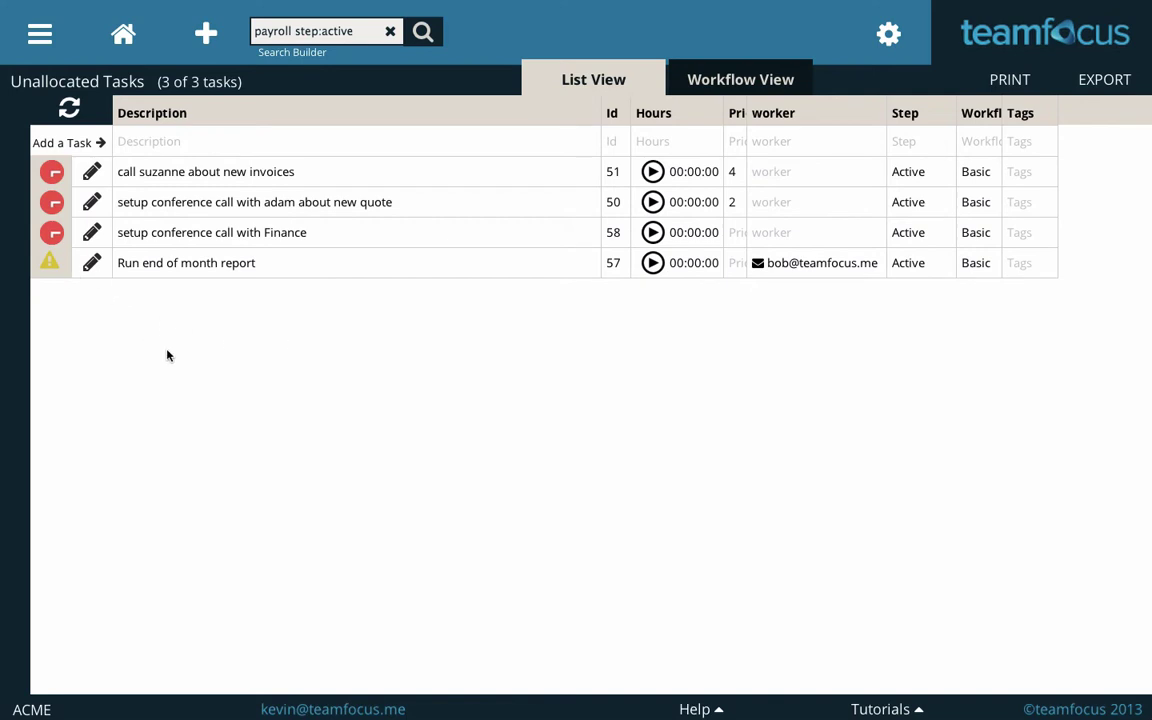
left_click(69, 108)
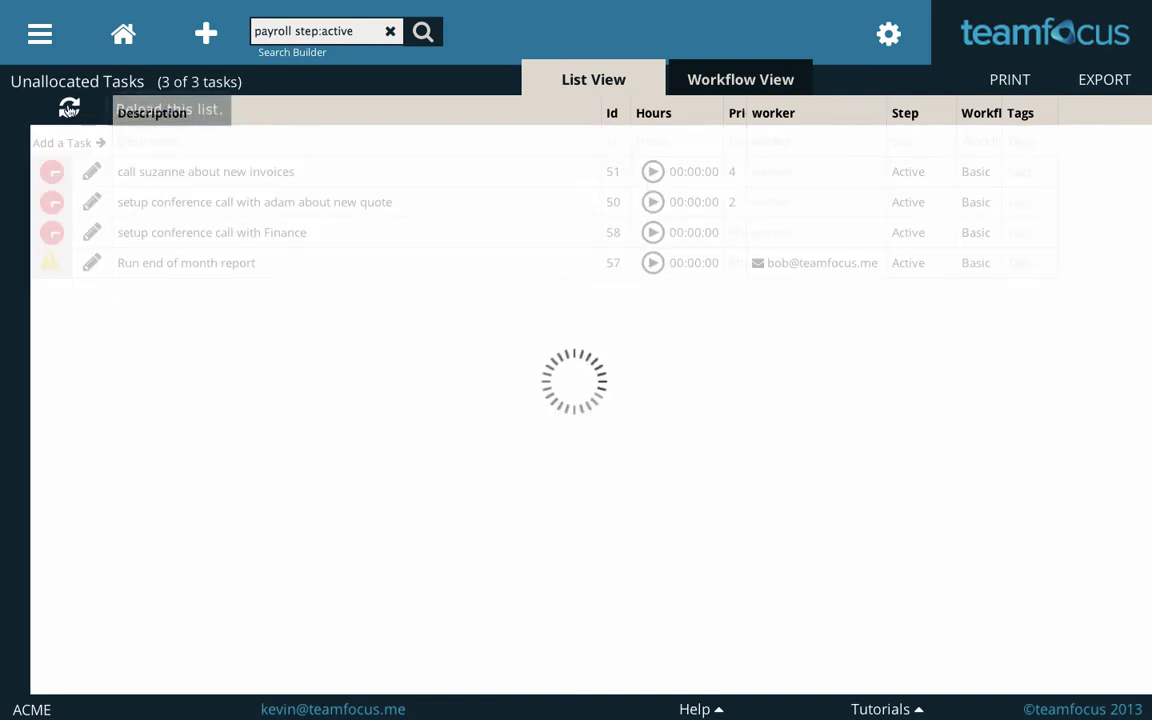